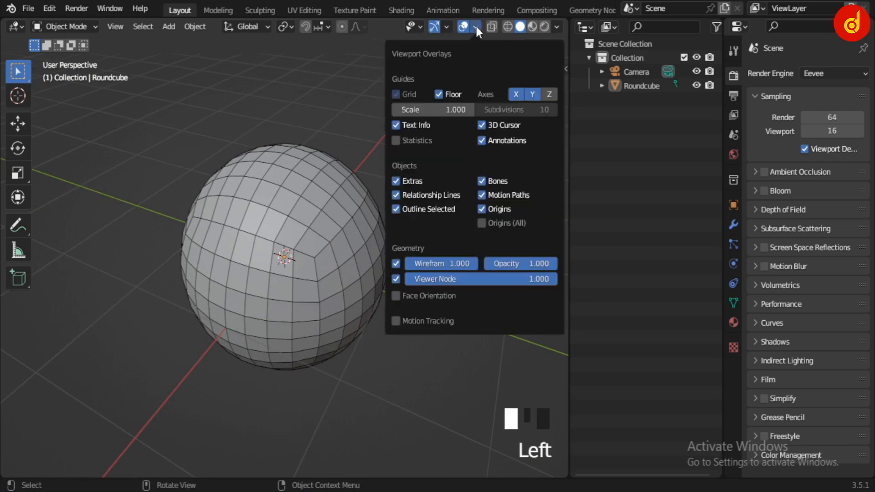
Turn off the wireframe overlay and add a level 2 subdivision to the round cube.
{"action": "left_click", "coordinate": [394, 264]}
{"action": "left_click", "coordinate": [336, 296]}
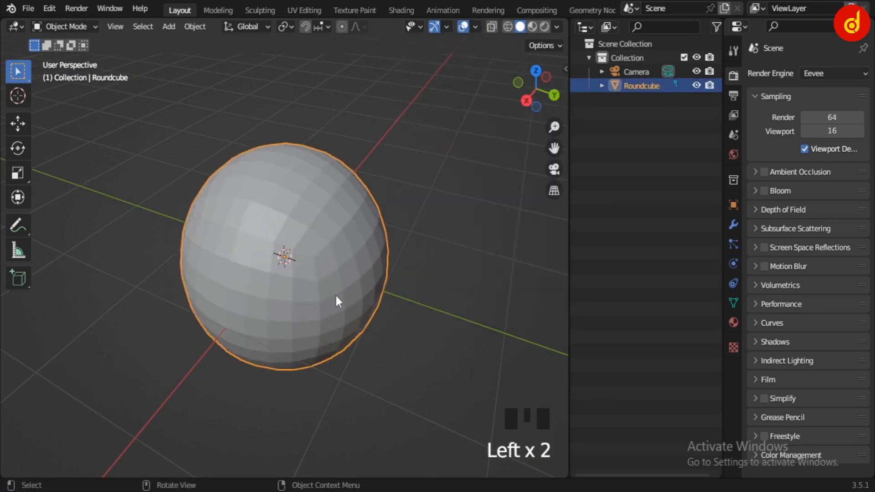
{"action": "key", "text": "ctrl+2"}
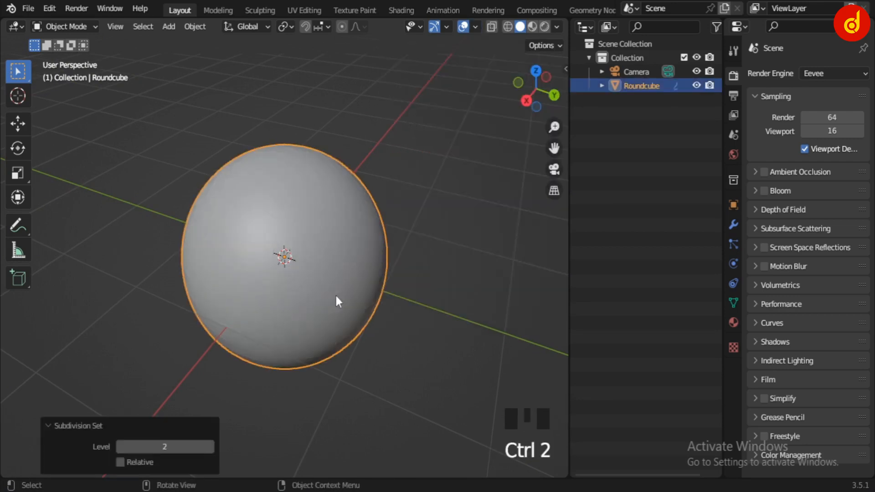
Shade the round cube smooth and leave it selected.
{"action": "right_click", "coordinate": [335, 298]}
{"action": "left_click", "coordinate": [314, 221]}
{"action": "left_click", "coordinate": [461, 315]}
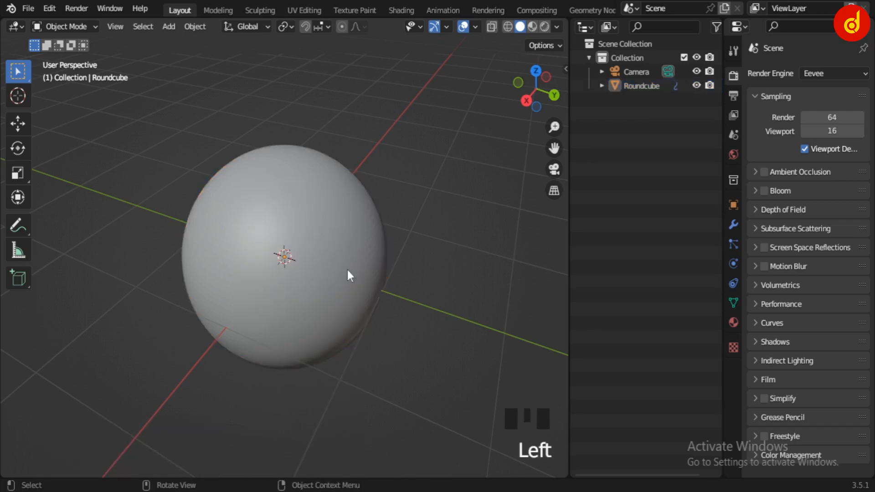
{"action": "left_click", "coordinate": [347, 269]}
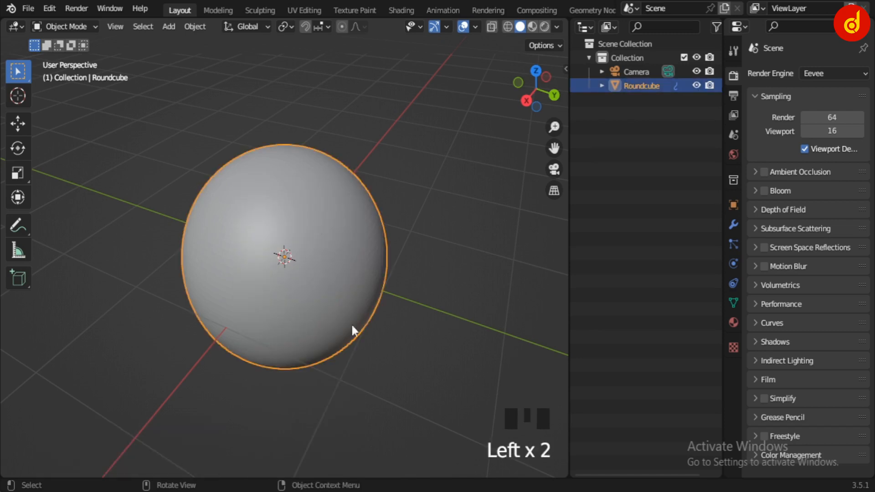
Enlarge the outliner area, swap it with the 3D viewport, and turn it into a Shader Editor with its sidebar hidden.
{"action": "left_click_drag", "start_coordinate": [567, 309], "coordinate": [388, 309]}
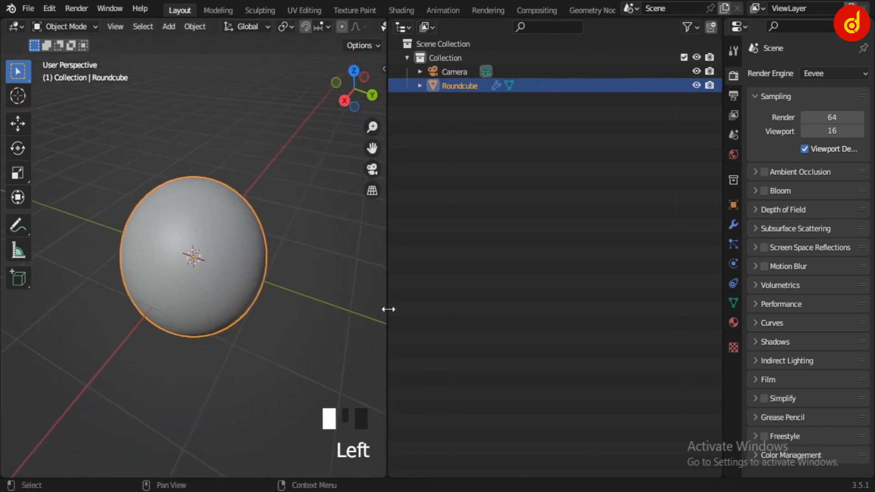
{"action": "right_click", "coordinate": [388, 309]}
{"action": "left_click", "coordinate": [385, 312]}
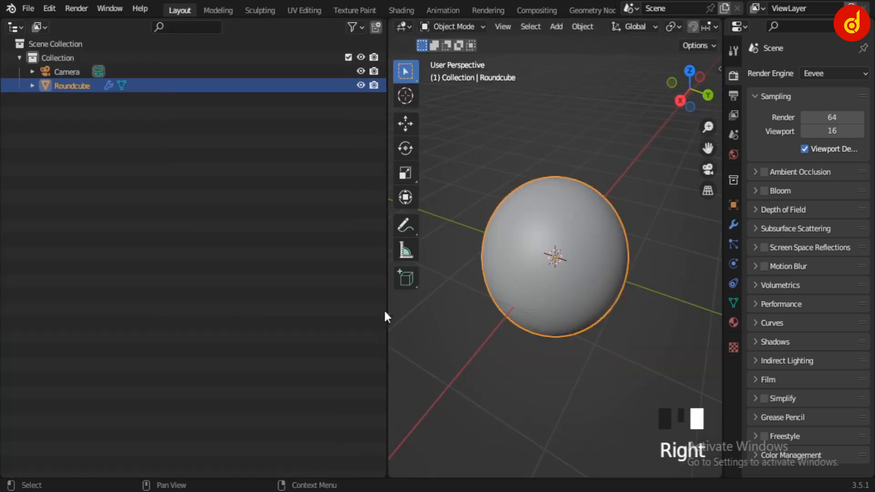
{"action": "left_click", "coordinate": [15, 26]}
{"action": "left_click", "coordinate": [48, 159]}
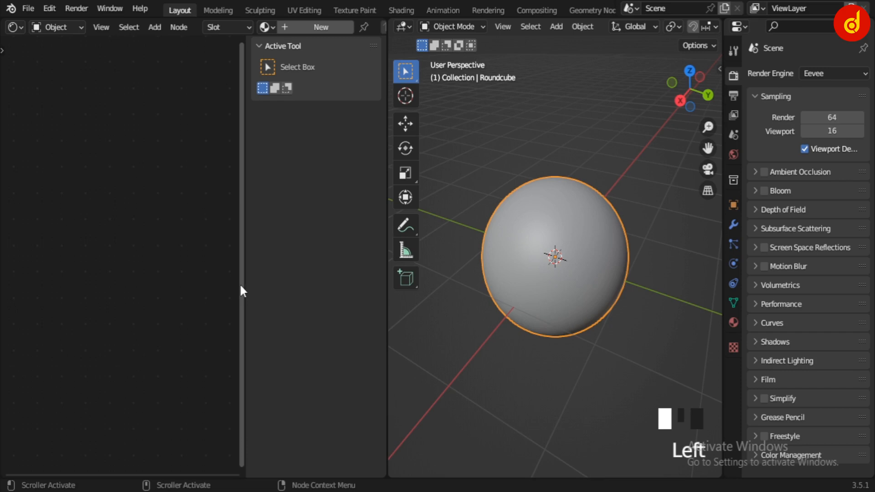
{"action": "key", "text": "n"}
Switch the 3D viewport to Material Preview shading.
{"action": "scroll", "coordinate": [660, 28], "scroll_direction": "down", "scroll_amount": 5}
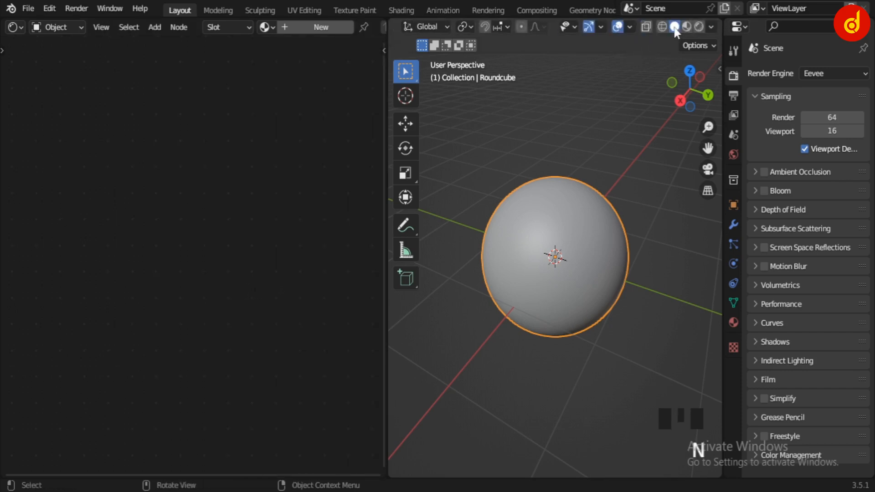
{"action": "left_click", "coordinate": [687, 25]}
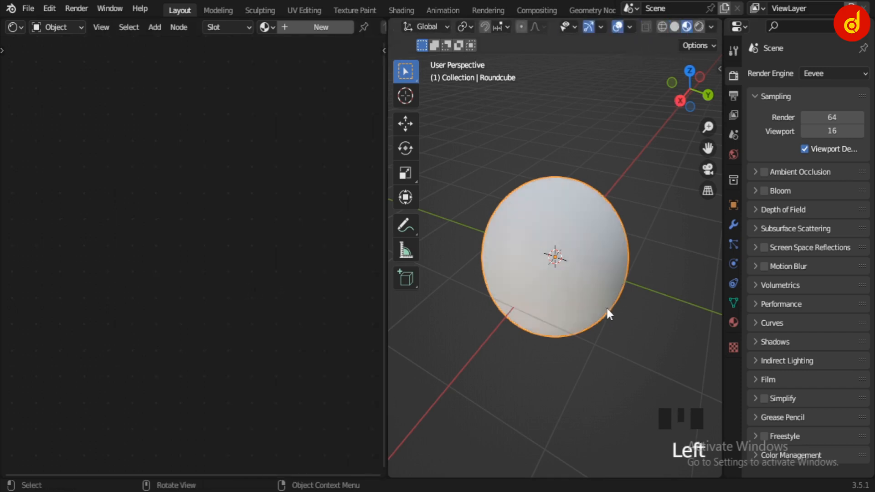
{"action": "scroll", "coordinate": [606, 306], "scroll_direction": "up", "scroll_amount": 2}
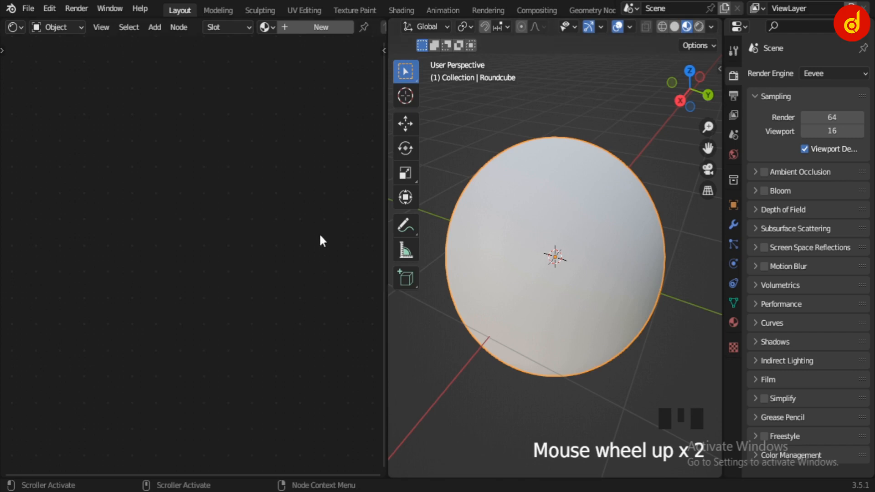
Create a new material for the round cube.
{"action": "scroll", "coordinate": [317, 29], "scroll_direction": "down", "scroll_amount": 3}
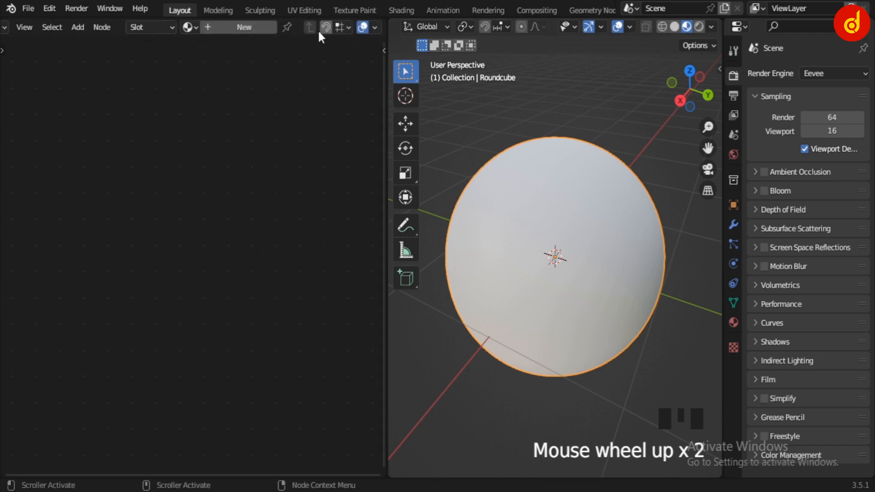
{"action": "left_click", "coordinate": [257, 29]}
{"action": "scroll", "coordinate": [251, 290], "scroll_direction": "up", "scroll_amount": 6}
{"action": "middle_click_drag", "start_coordinate": [229, 352], "coordinate": [334, 260]}
{"action": "left_click", "coordinate": [253, 251]}
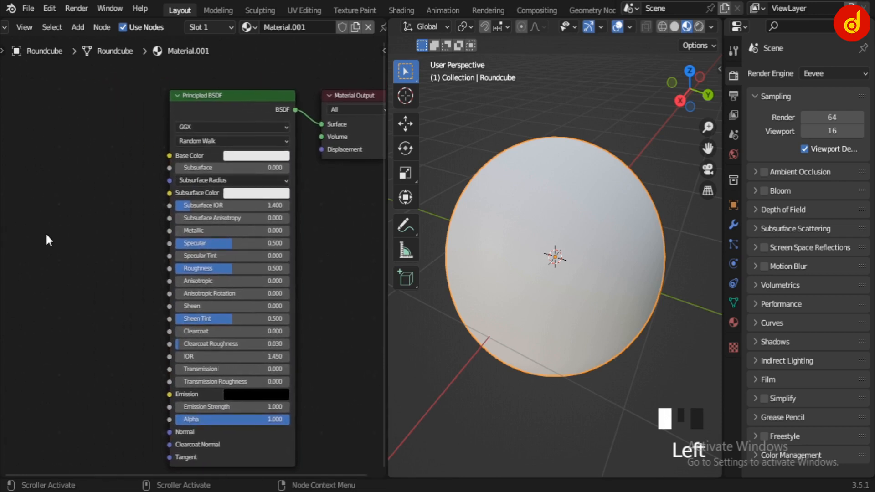
Add a Musgrave Texture node beside the Principled BSDF node.
{"action": "key", "text": "shift+a"}
{"action": "left_click", "coordinate": [80, 238]}
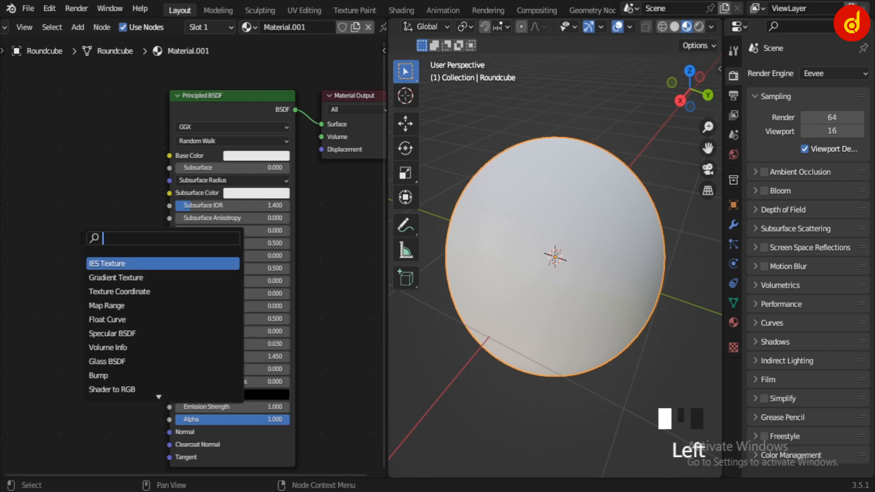
{"action": "type", "text": "mu"}
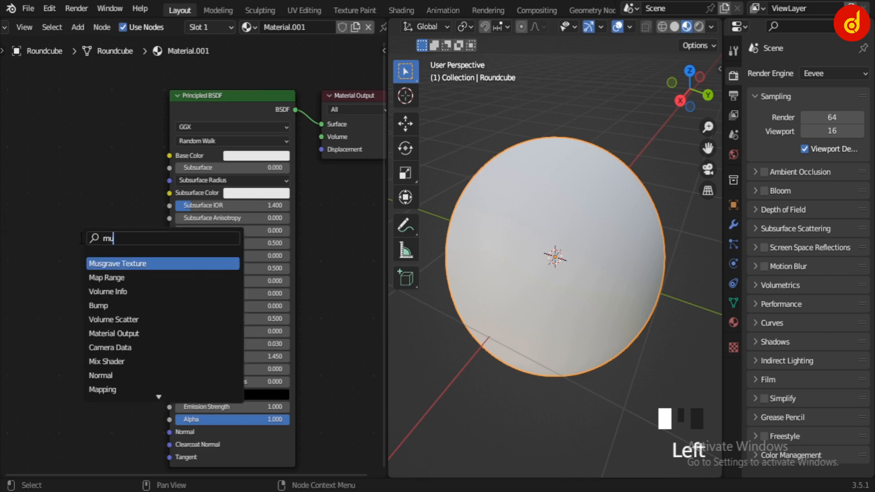
{"action": "left_click", "coordinate": [123, 263]}
{"action": "scroll", "coordinate": [215, 301], "scroll_direction": "up", "scroll_amount": 1}
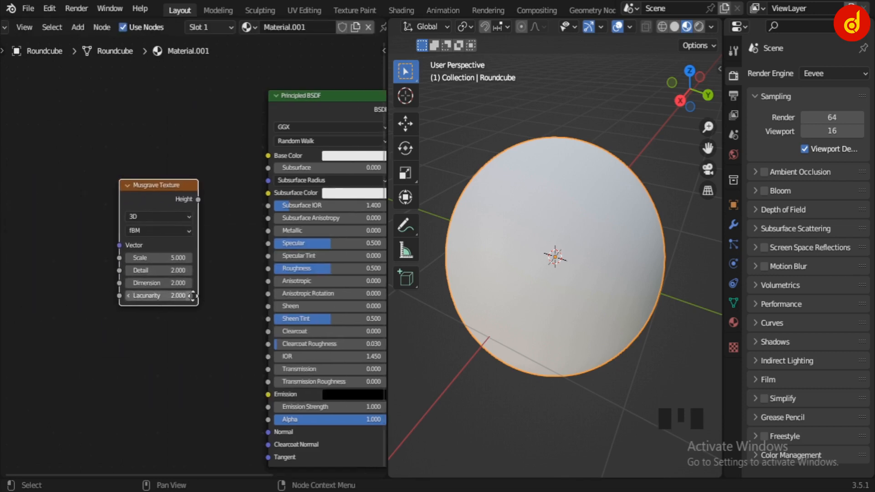
{"action": "left_click", "coordinate": [137, 331]}
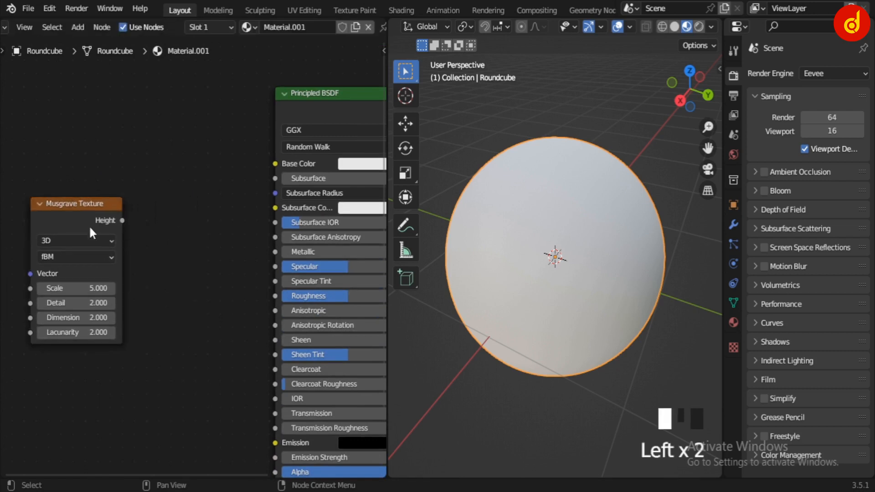
Preview the Musgrave Texture's Height output directly on the round cube's surface.
{"action": "left_click", "coordinate": [76, 218]}
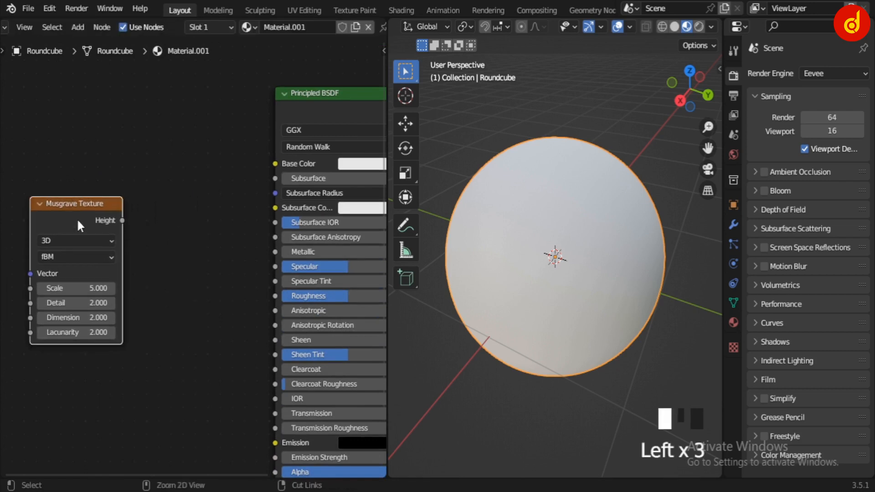
{"action": "left_click", "coordinate": [77, 217], "text": "ctrl+shift"}
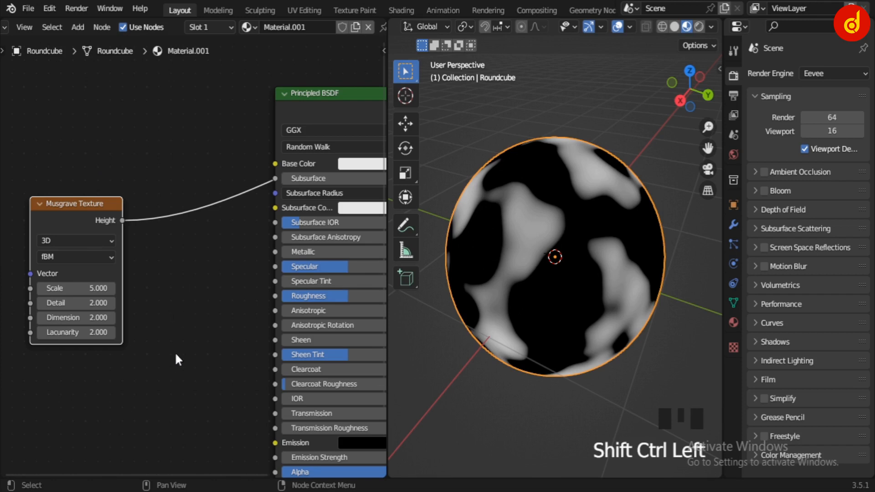
{"action": "scroll", "coordinate": [175, 351], "scroll_direction": "up", "scroll_amount": 2}
{"action": "scroll", "coordinate": [230, 255], "scroll_direction": "down", "scroll_amount": 2}
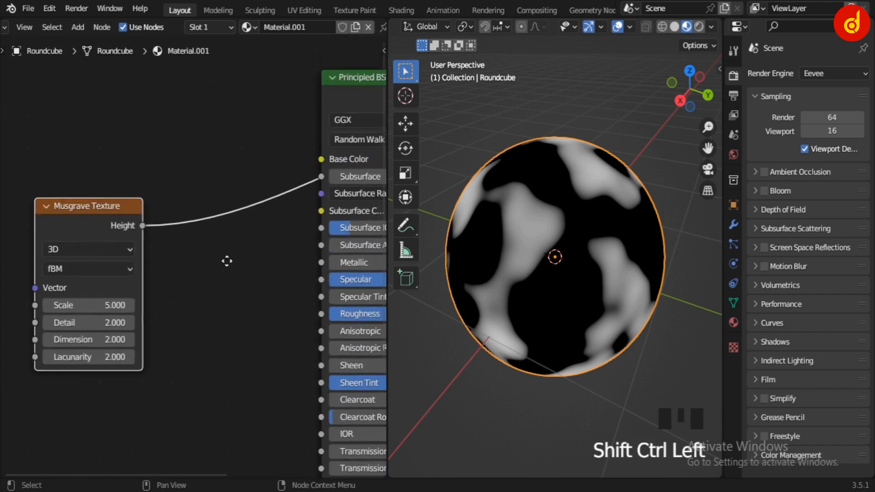
Add a ColorRamp node on the link leaving the Musgrave Texture's Height output.
{"action": "key", "text": "shift+a"}
{"action": "left_click", "coordinate": [196, 255]}
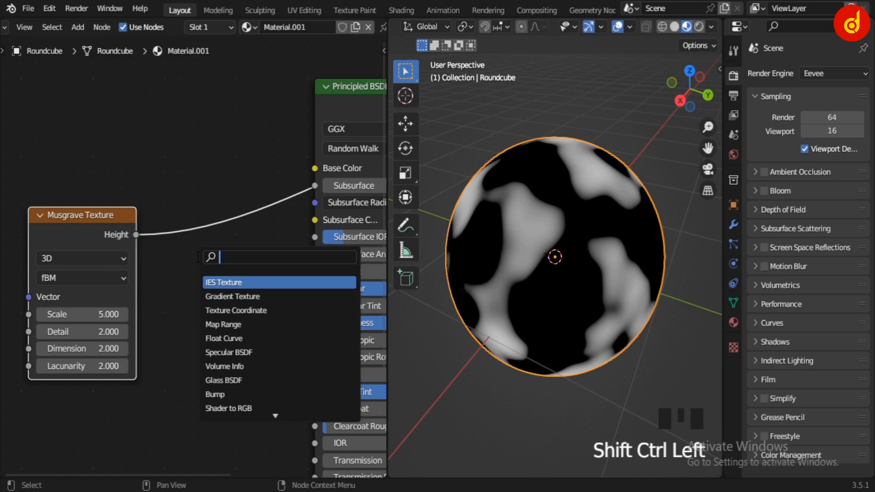
{"action": "type", "text": "co"}
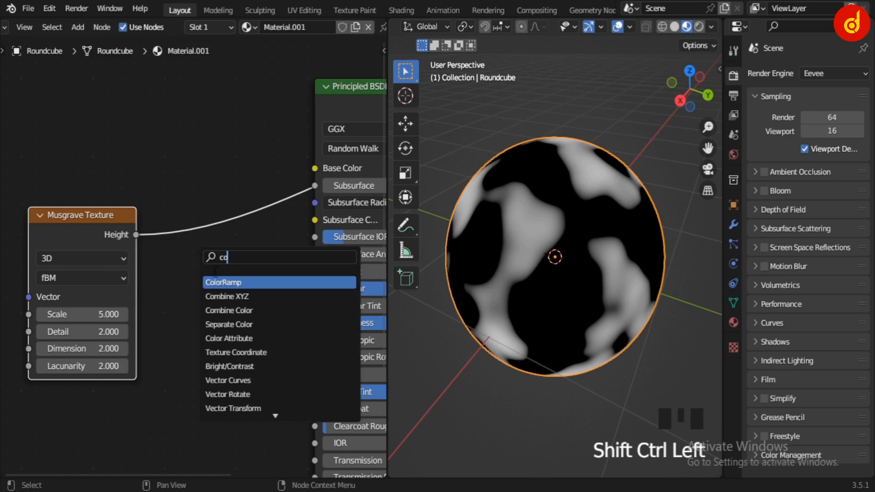
{"action": "key", "text": "Return"}
{"action": "left_click", "coordinate": [175, 193]}
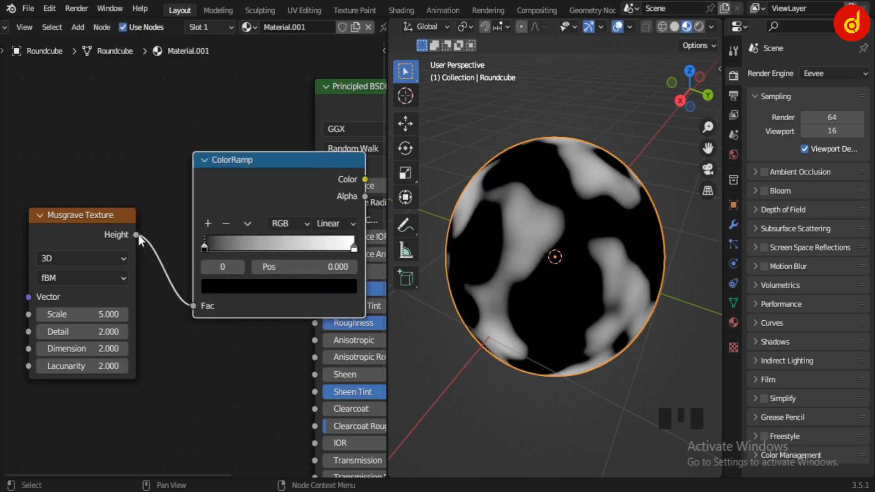
Space out the Musgrave Texture and ColorRamp nodes so they sit clear of the Principled BSDF node.
{"action": "left_click_drag", "start_coordinate": [89, 218], "coordinate": [53, 224]}
{"action": "scroll", "coordinate": [110, 226], "scroll_direction": "down", "scroll_amount": 2}
{"action": "left_click_drag", "start_coordinate": [226, 199], "coordinate": [178, 200]}
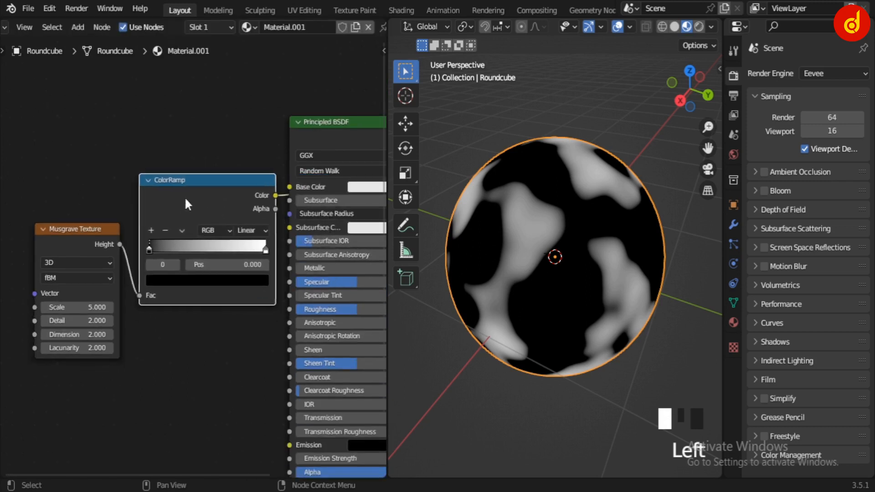
{"action": "scroll", "coordinate": [189, 236], "scroll_direction": "down", "scroll_amount": 2}
{"action": "middle_click_drag", "start_coordinate": [204, 231], "coordinate": [267, 241]}
{"action": "left_click_drag", "start_coordinate": [158, 243], "coordinate": [124, 238]}
{"action": "left_click", "coordinate": [261, 209]}
{"action": "left_click_drag", "start_coordinate": [261, 208], "coordinate": [232, 213]}
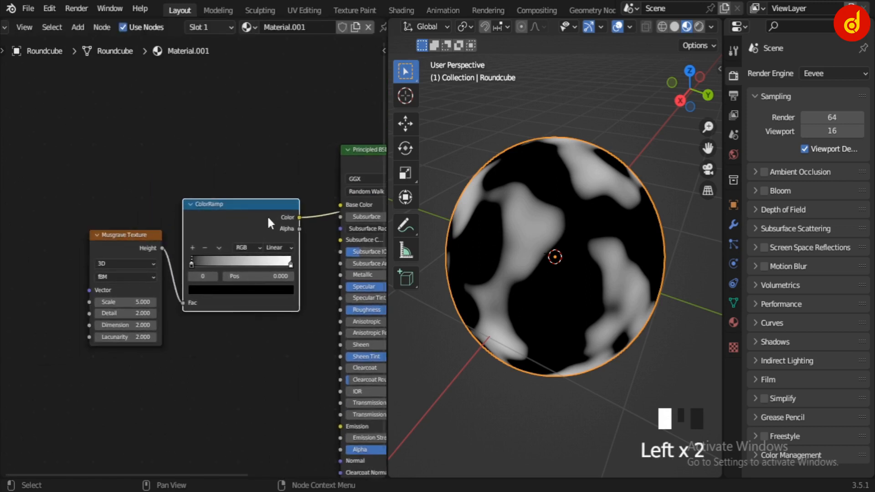
Detach the Principled BSDF node from its links and move it below the ColorRamp's output link.
{"action": "scroll", "coordinate": [271, 222], "scroll_direction": "down", "scroll_amount": 2}
{"action": "middle_click_drag", "start_coordinate": [272, 218], "coordinate": [109, 249]}
{"action": "left_click_drag", "start_coordinate": [217, 200], "coordinate": [228, 271], "text": "alt"}
{"action": "middle_click_drag", "start_coordinate": [192, 302], "coordinate": [362, 186]}
Set the Musgrave Texture's Detail to 15 and inspect the pattern on the round cube.
{"action": "scroll", "coordinate": [162, 307], "scroll_direction": "up", "scroll_amount": 2}
{"action": "scroll", "coordinate": [211, 278], "scroll_direction": "up", "scroll_amount": 3}
{"action": "middle_click_drag", "start_coordinate": [211, 278], "coordinate": [320, 290]}
{"action": "scroll", "coordinate": [254, 257], "scroll_direction": "up", "scroll_amount": 3}
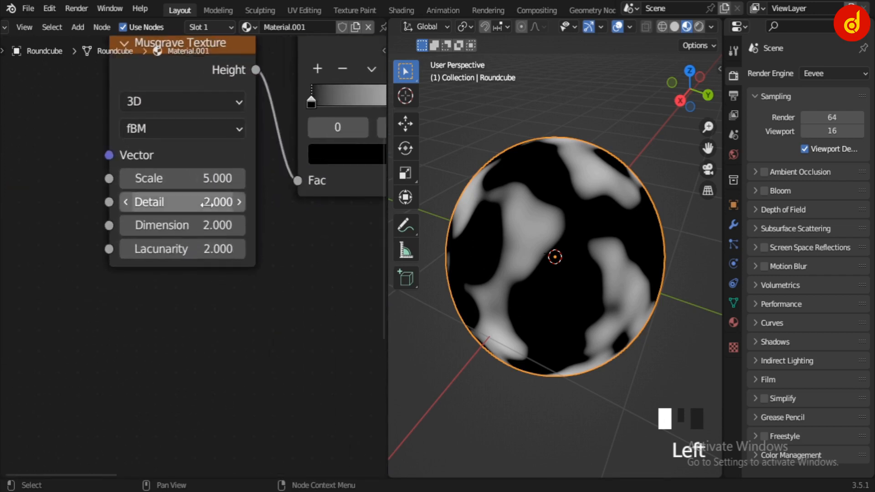
{"action": "left_click_drag", "start_coordinate": [201, 204], "coordinate": [310, 204]}
{"action": "scroll", "coordinate": [529, 253], "scroll_direction": "up", "scroll_amount": 4}
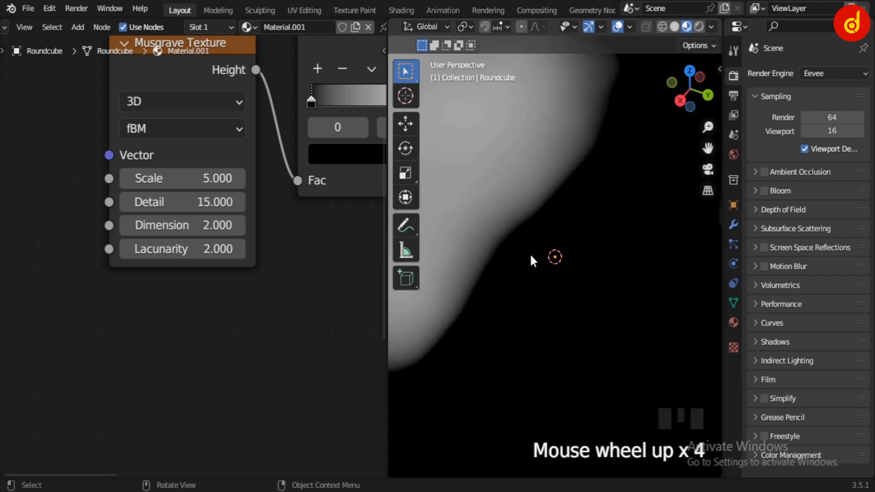
{"action": "scroll", "coordinate": [518, 263], "scroll_direction": "down", "scroll_amount": 2}
{"action": "middle_click_drag", "start_coordinate": [518, 264], "coordinate": [552, 258]}
{"action": "left_click_drag", "start_coordinate": [209, 210], "coordinate": [212, 240]}
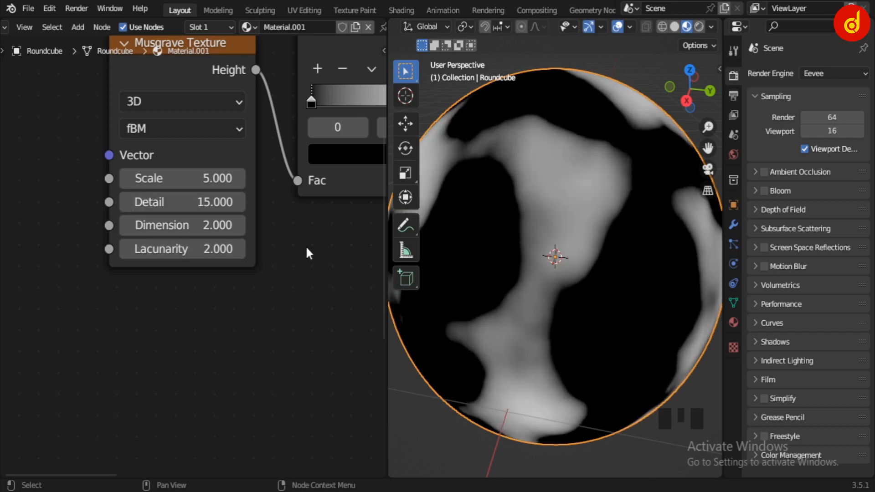
Move the ColorRamp's black stop to about 0.227 and its white stop to about 0.827.
{"action": "scroll", "coordinate": [305, 252], "scroll_direction": "down", "scroll_amount": 4}
{"action": "middle_click_drag", "start_coordinate": [294, 249], "coordinate": [133, 328]}
{"action": "scroll", "coordinate": [100, 324], "scroll_direction": "up", "scroll_amount": 1}
{"action": "scroll", "coordinate": [124, 317], "scroll_direction": "up", "scroll_amount": 1}
{"action": "left_click_drag", "start_coordinate": [75, 243], "coordinate": [111, 244]}
{"action": "left_click_drag", "start_coordinate": [259, 246], "coordinate": [222, 245]}
{"action": "scroll", "coordinate": [192, 336], "scroll_direction": "down", "scroll_amount": 1}
{"action": "scroll", "coordinate": [191, 331], "scroll_direction": "down", "scroll_amount": 1}
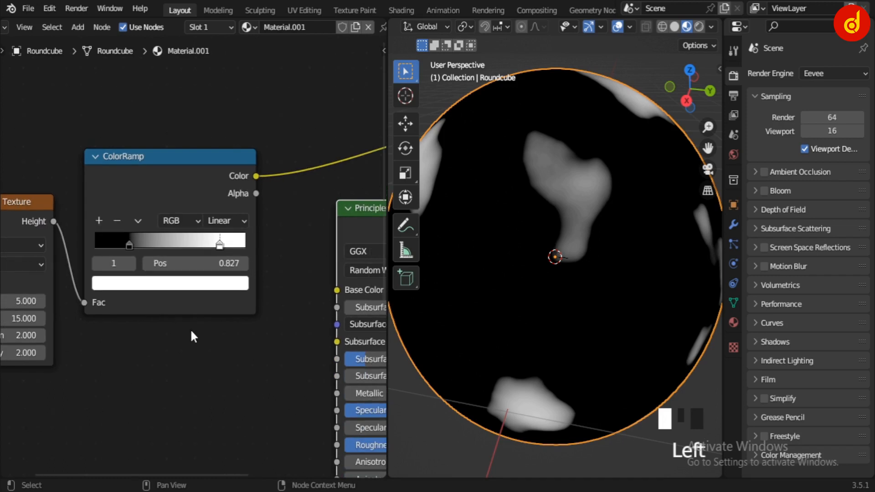
Change the color of the ColorRamp's black stop to a dark reddish brown.
{"action": "middle_click_drag", "start_coordinate": [183, 320], "coordinate": [182, 353]}
{"action": "scroll", "coordinate": [182, 353], "scroll_direction": "up", "scroll_amount": 1}
{"action": "scroll", "coordinate": [181, 351], "scroll_direction": "up", "scroll_amount": 3}
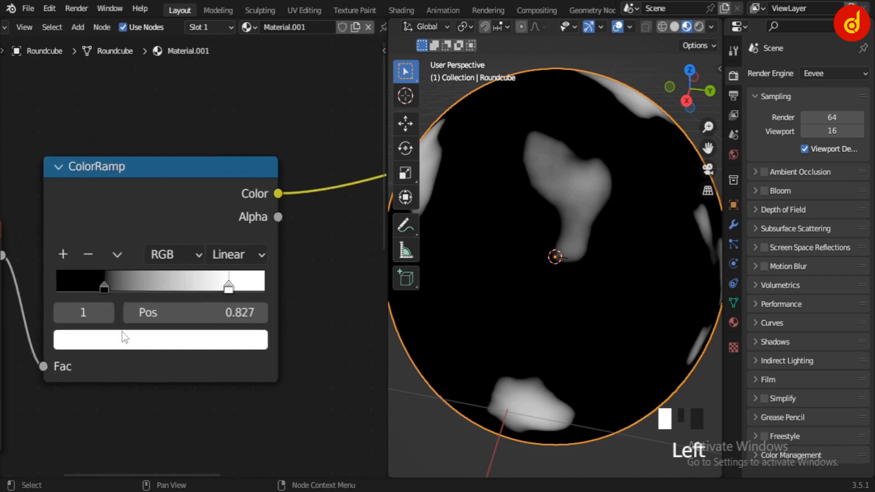
{"action": "left_click", "coordinate": [149, 250]}
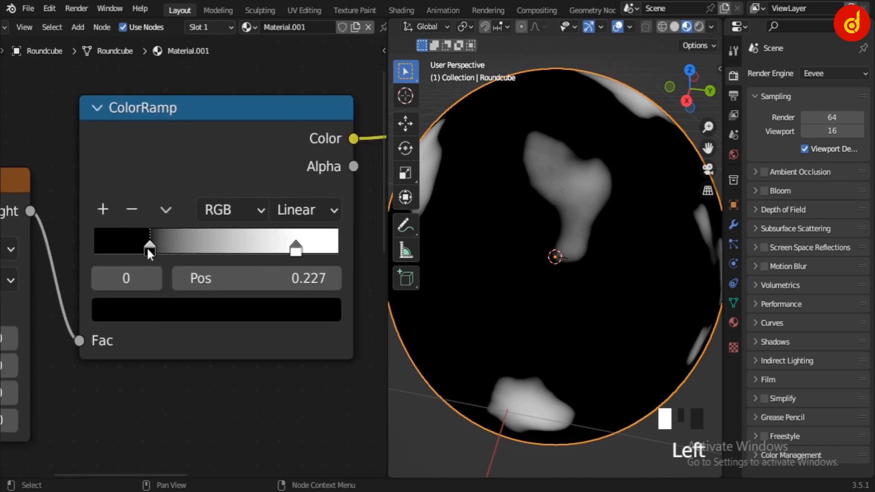
{"action": "left_click", "coordinate": [156, 309]}
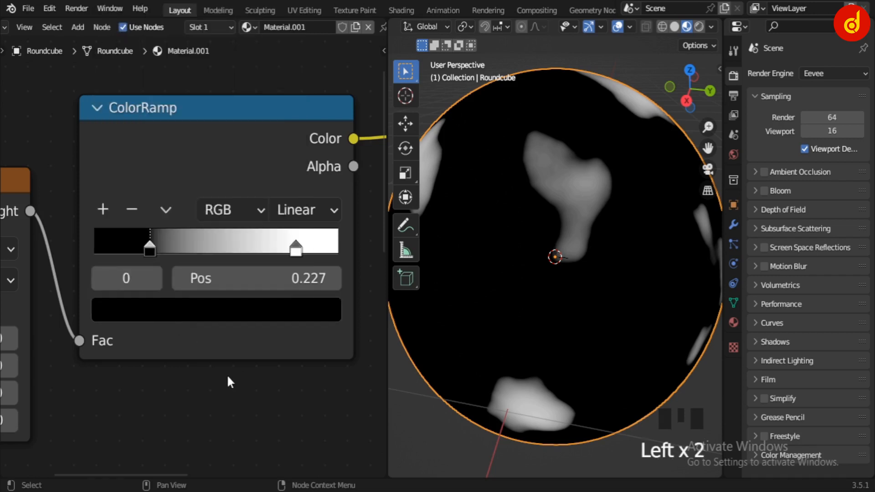
{"action": "scroll", "coordinate": [218, 396], "scroll_direction": "down", "scroll_amount": 1}
{"action": "left_click", "coordinate": [169, 368]}
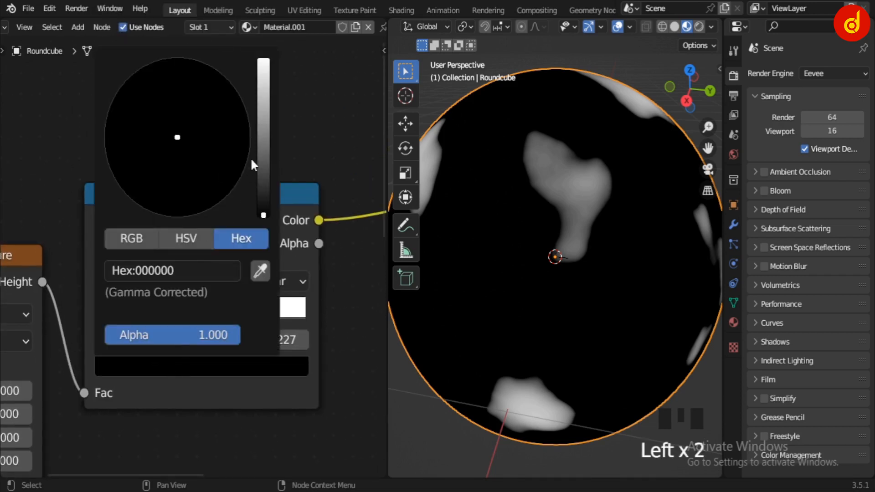
{"action": "left_click_drag", "start_coordinate": [266, 140], "coordinate": [264, 130]}
{"action": "mouse_move", "coordinate": [190, 189]}
{"action": "left_mouse_down"}
{"action": "mouse_move", "coordinate": [168, 197]}
{"action": "mouse_move", "coordinate": [160, 215]}
{"action": "left_mouse_up"}
{"action": "left_click_drag", "start_coordinate": [263, 135], "coordinate": [262, 196]}
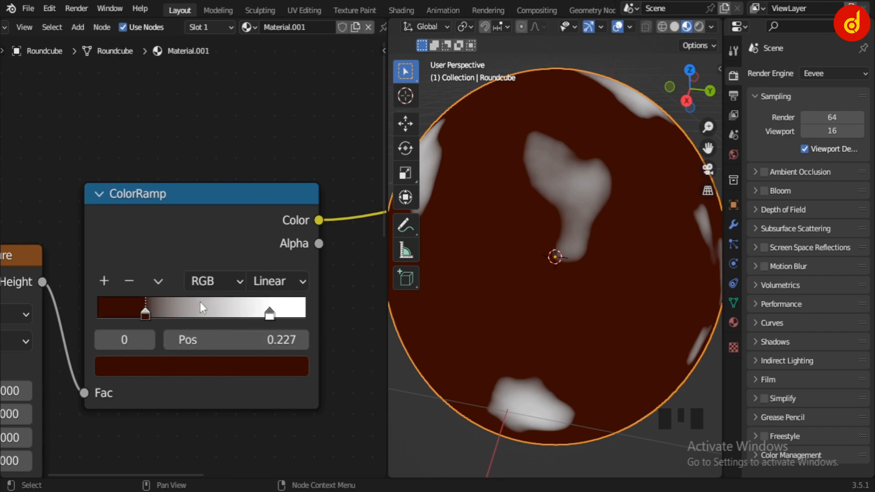
Change the color of the ColorRamp's white stop to black.
{"action": "left_click", "coordinate": [269, 315]}
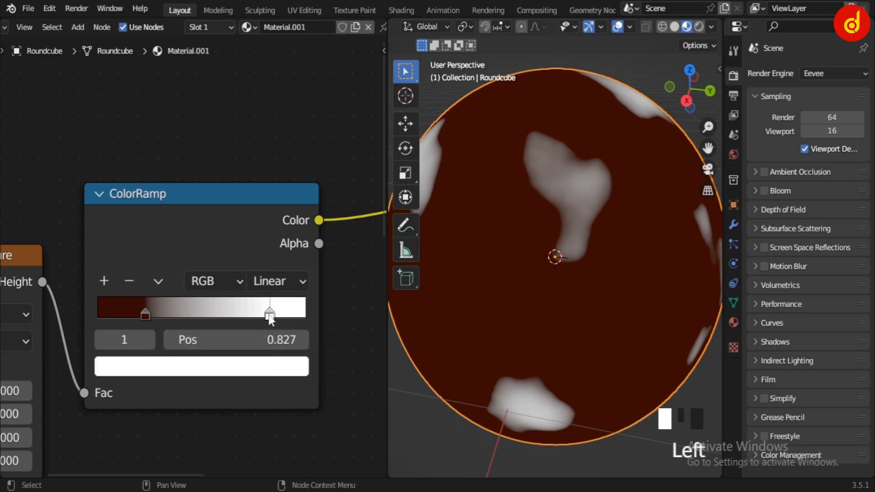
{"action": "left_click", "coordinate": [264, 366]}
{"action": "left_click", "coordinate": [264, 203]}
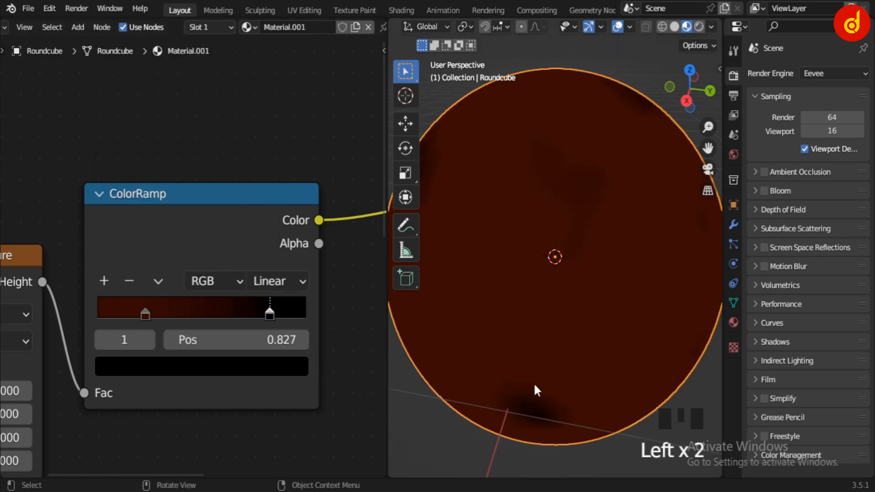
Darken the reddish brown color of the ColorRamp stop at position 0.227.
{"action": "scroll", "coordinate": [560, 357], "scroll_direction": "down", "scroll_amount": 3}
{"action": "middle_click_drag", "start_coordinate": [562, 355], "coordinate": [439, 360]}
{"action": "scroll", "coordinate": [503, 352], "scroll_direction": "up", "scroll_amount": 2}
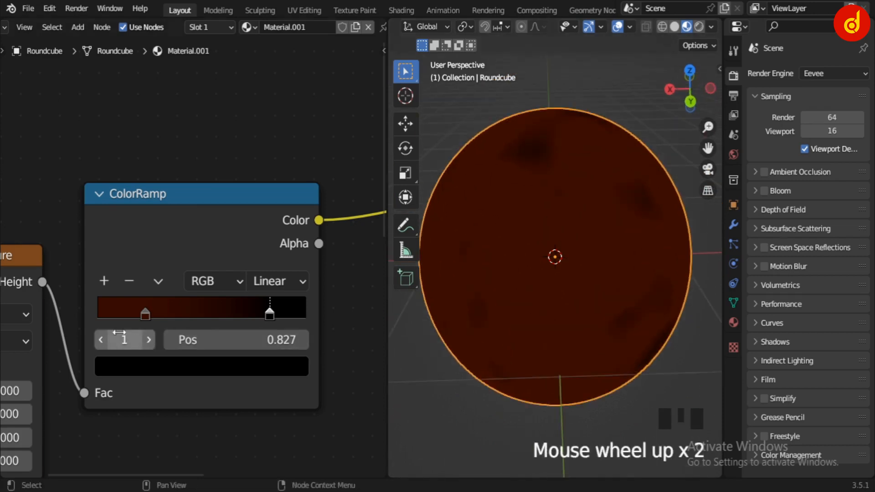
{"action": "left_click", "coordinate": [144, 314]}
{"action": "left_click", "coordinate": [165, 366]}
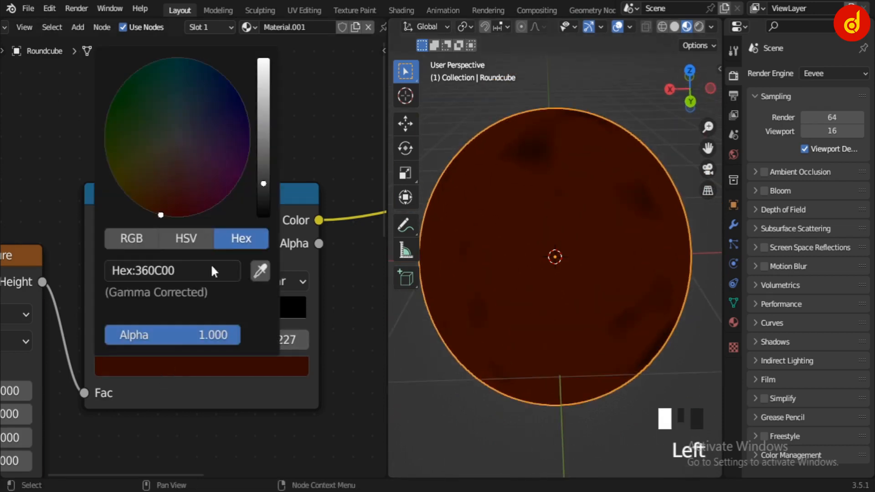
{"action": "left_click", "coordinate": [265, 187]}
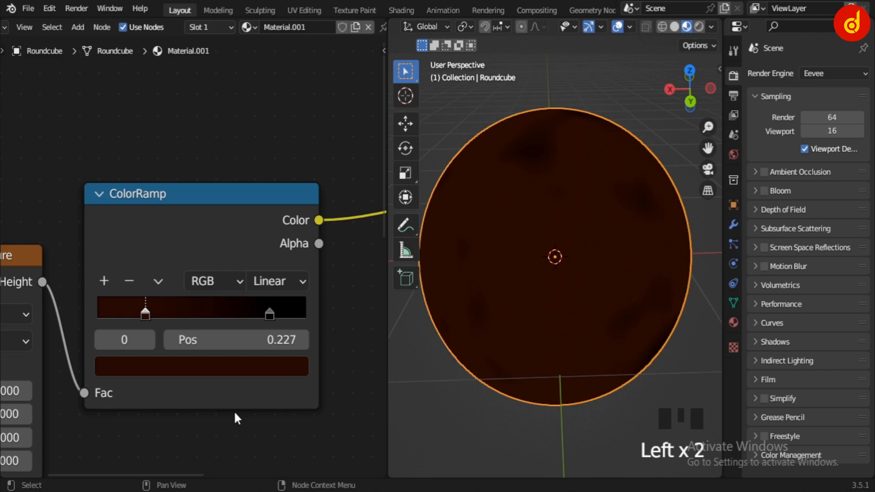
Insert the Principled BSDF between the ColorRamp and Material Output, linking Color to Base Color and BSDF to Surface.
{"action": "scroll", "coordinate": [234, 410], "scroll_direction": "down", "scroll_amount": 4}
{"action": "scroll", "coordinate": [360, 332], "scroll_direction": "down", "scroll_amount": 1}
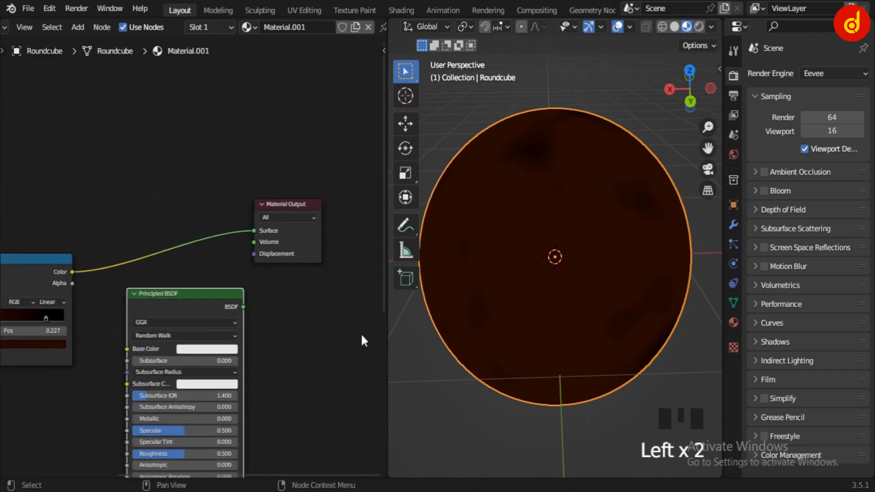
{"action": "scroll", "coordinate": [141, 300], "scroll_direction": "down", "scroll_amount": 3}
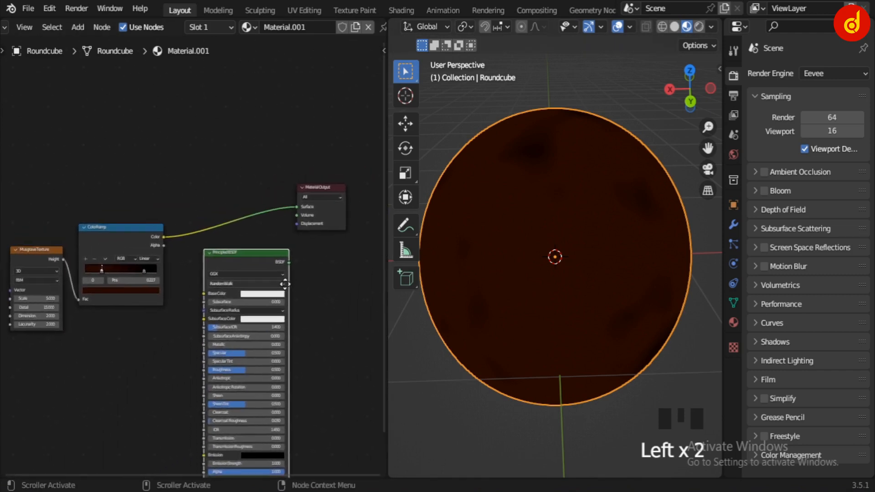
{"action": "left_click", "coordinate": [336, 309]}
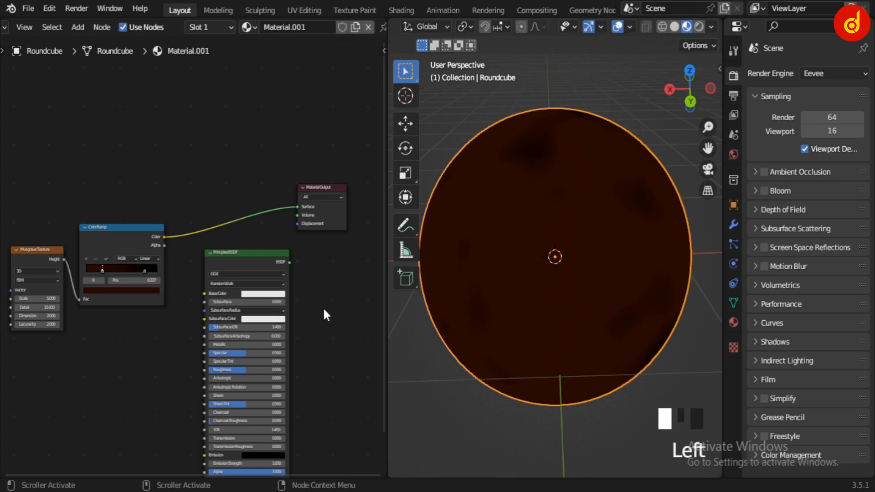
{"action": "scroll", "coordinate": [313, 301], "scroll_direction": "up", "scroll_amount": 4}
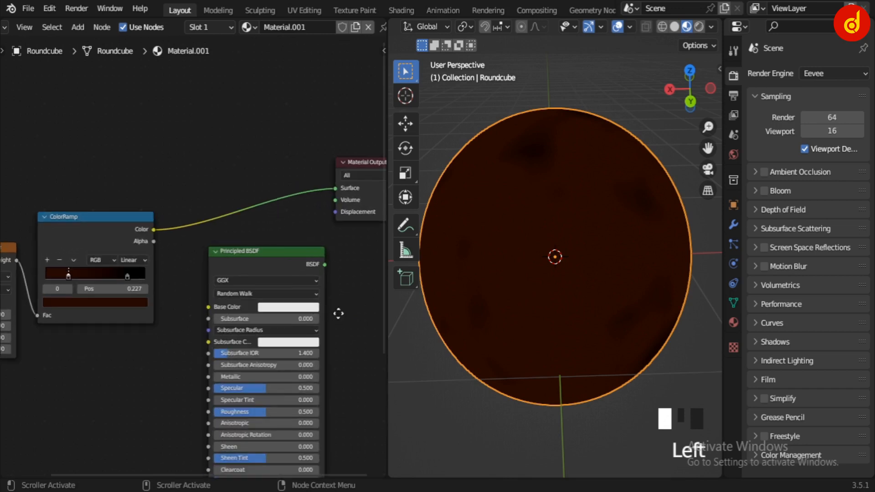
{"action": "middle_click_drag", "start_coordinate": [338, 312], "coordinate": [272, 328]}
{"action": "left_click_drag", "start_coordinate": [183, 285], "coordinate": [156, 142]}
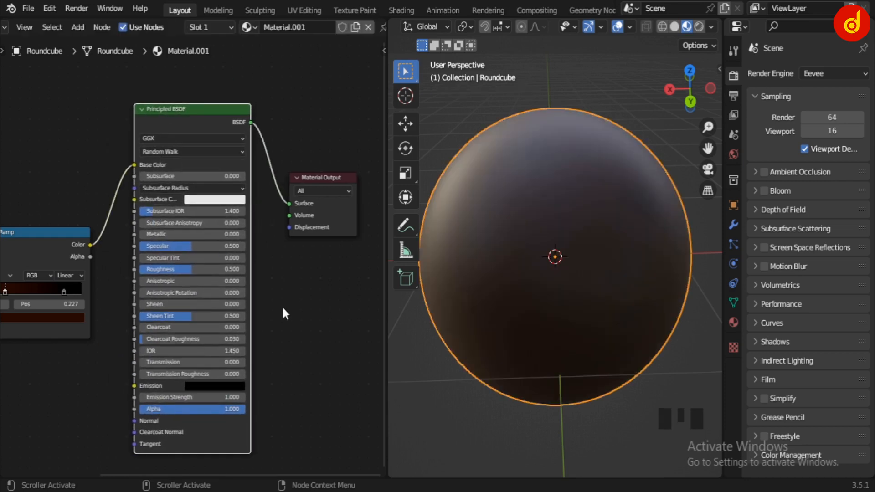
{"action": "mouse_move", "coordinate": [468, 314]}
{"action": "middle_mouse_down"}
{"action": "mouse_move", "coordinate": [613, 315]}
{"action": "mouse_move", "coordinate": [597, 327]}
{"action": "mouse_move", "coordinate": [544, 280]}
{"action": "mouse_move", "coordinate": [542, 290]}
{"action": "mouse_move", "coordinate": [575, 309]}
{"action": "middle_mouse_up"}
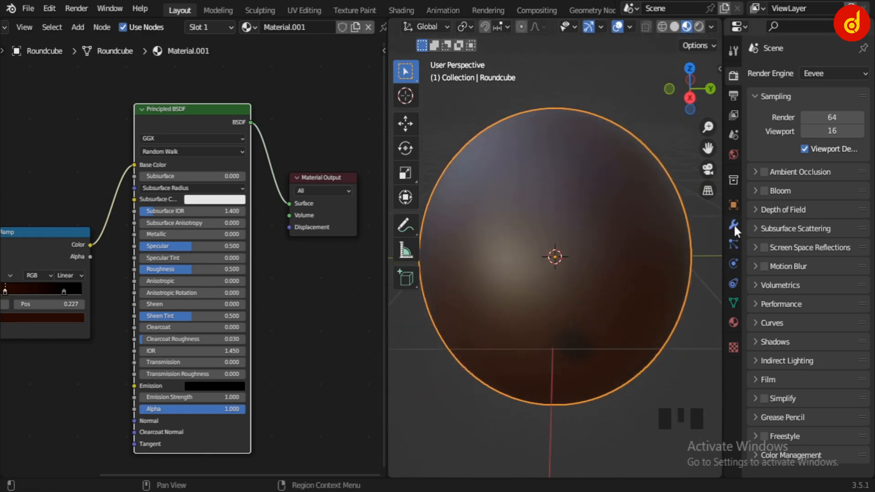
Add a particle system of type Hair to the round cube.
{"action": "left_click", "coordinate": [733, 248]}
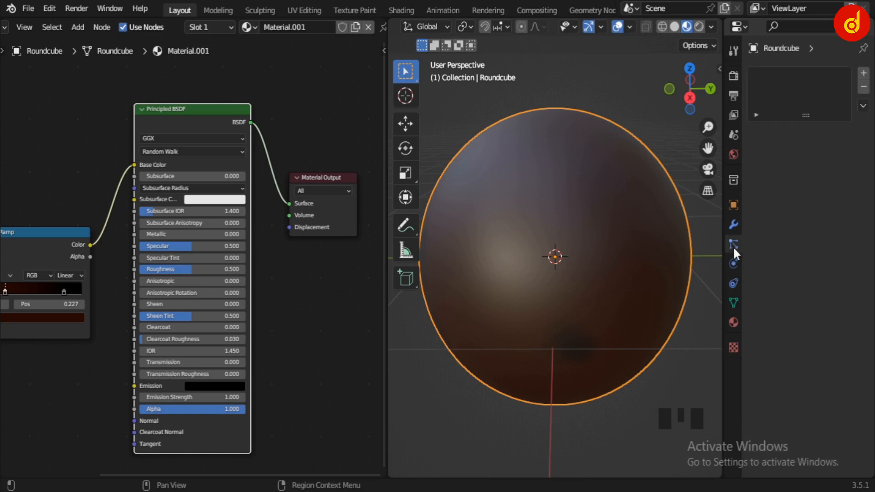
{"action": "left_click", "coordinate": [863, 73]}
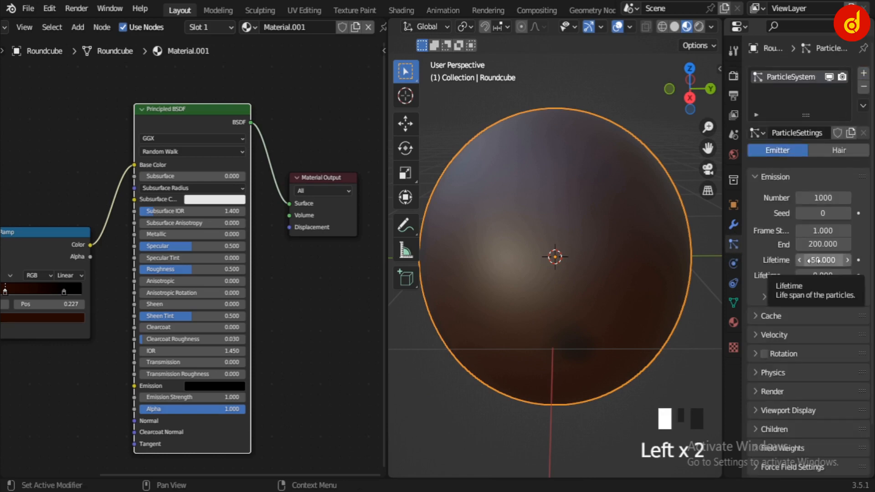
{"action": "left_click", "coordinate": [849, 152]}
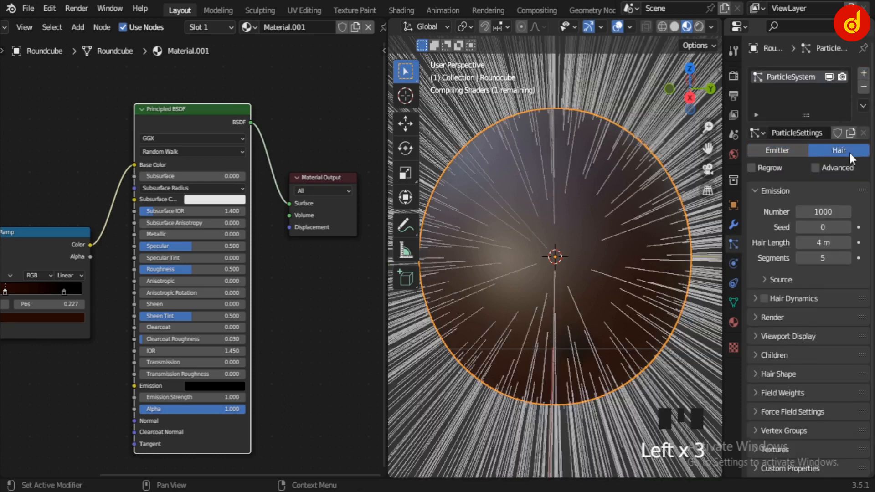
Switch the 3D viewport to solid shading and widen it to show the hair around the round cube.
{"action": "left_click", "coordinate": [674, 26]}
{"action": "scroll", "coordinate": [594, 288], "scroll_direction": "down", "scroll_amount": 5}
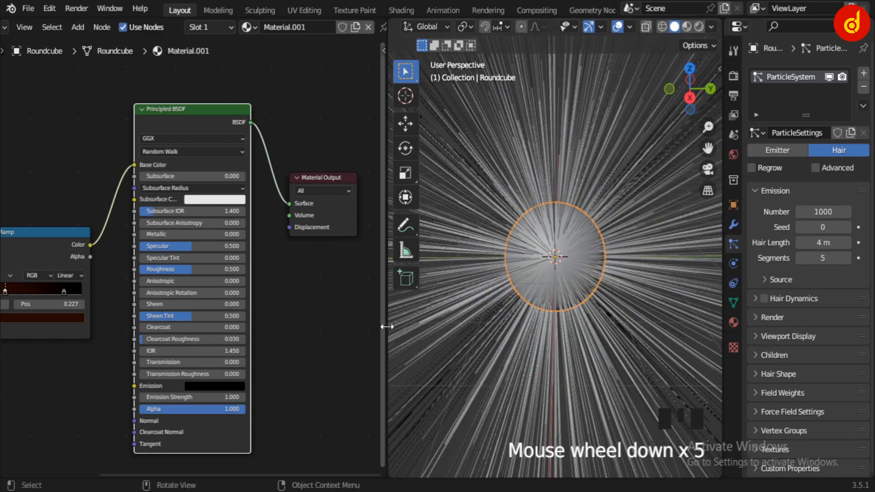
{"action": "left_click_drag", "start_coordinate": [386, 336], "coordinate": [321, 336]}
{"action": "scroll", "coordinate": [546, 289], "scroll_direction": "down", "scroll_amount": 4}
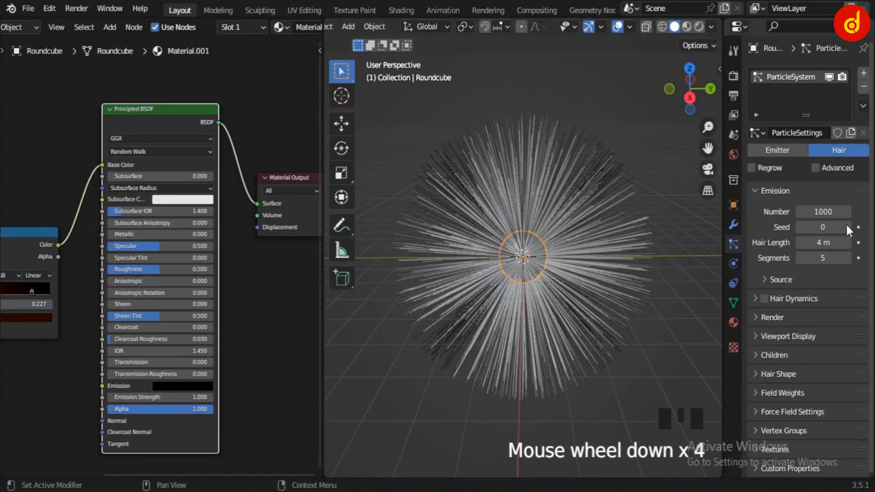
Set the Hair Length to 0.2 m and frame the round cube to inspect the shorter hair.
{"action": "left_click", "coordinate": [830, 243]}
{"action": "key", "text": "BackSpace"}
{"action": "type", "text": "0.2"}
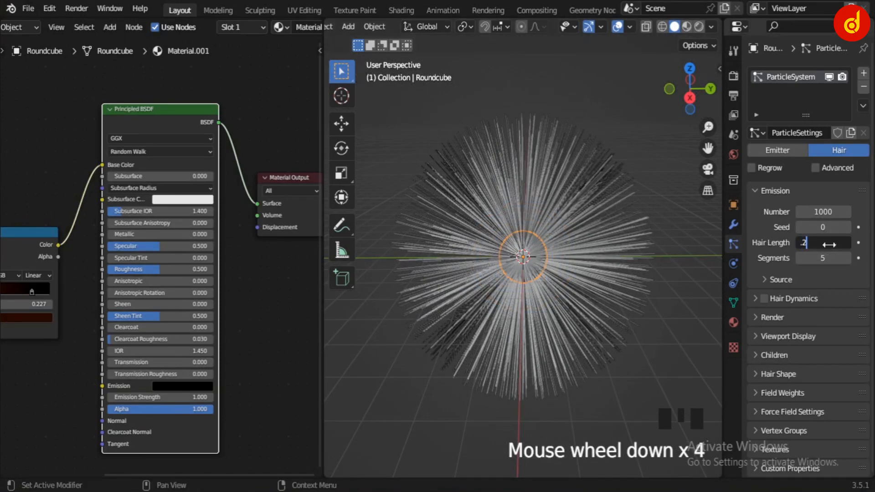
{"action": "key", "text": "Return"}
{"action": "key", "text": "KP_Decimal"}
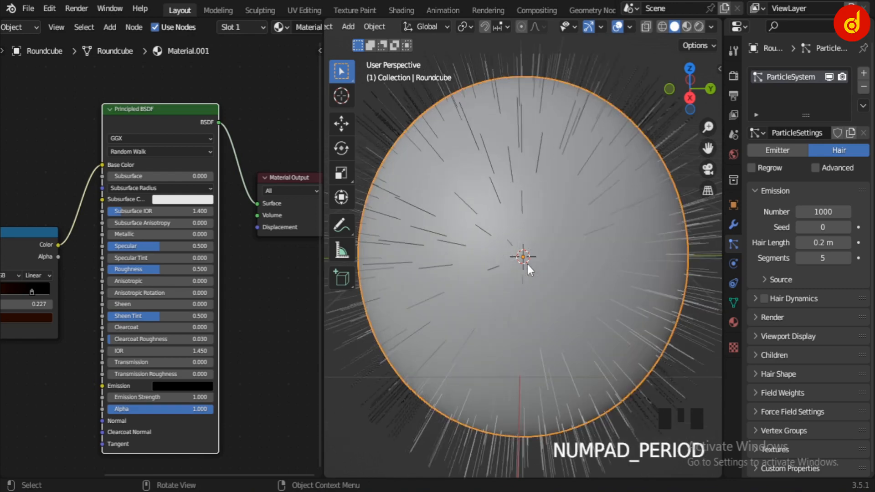
{"action": "scroll", "coordinate": [527, 265], "scroll_direction": "down", "scroll_amount": 3}
{"action": "middle_click_drag", "start_coordinate": [528, 266], "coordinate": [593, 255]}
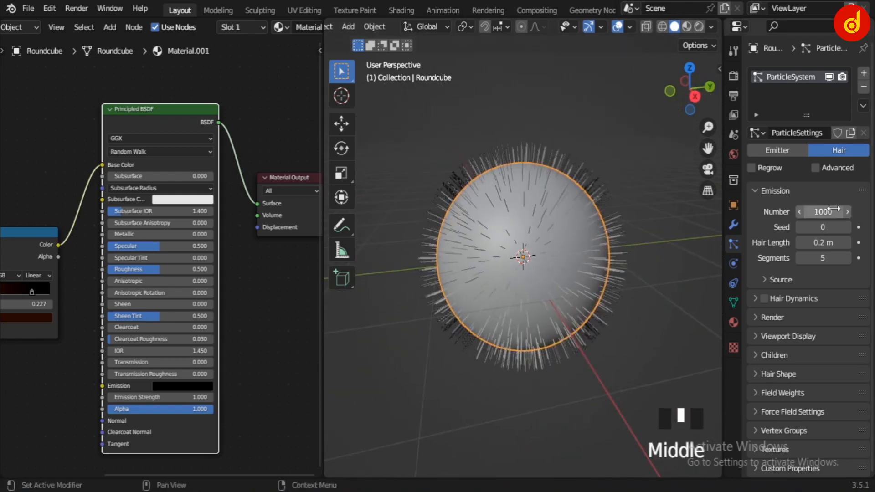
Try hair emission numbers of 2000 and 4000 on the round cube.
{"action": "left_click", "coordinate": [835, 211]}
{"action": "type", "text": "2000"}
{"action": "key", "text": "Return"}
{"action": "left_click", "coordinate": [834, 209]}
{"action": "type", "text": "40"}
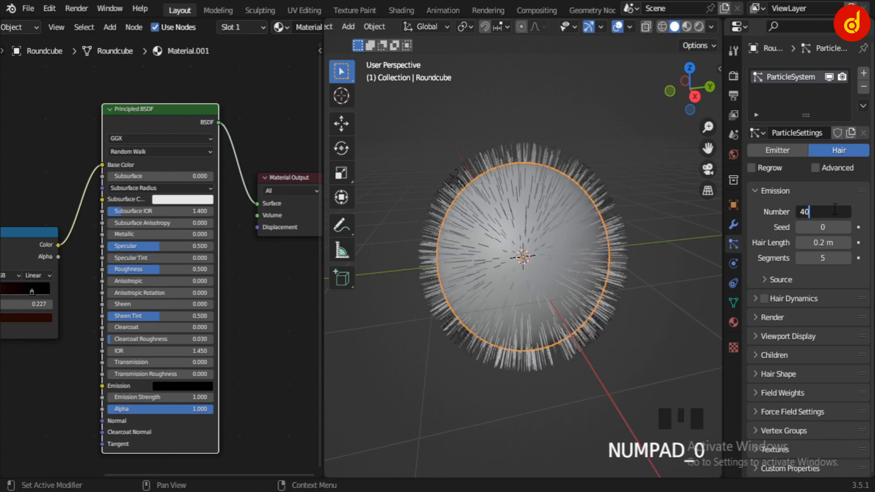
{"action": "type", "text": "00"}
{"action": "key", "text": "Return"}
Set the hair emission Number to 5000 and inspect the density around the round cube.
{"action": "left_click", "coordinate": [832, 213]}
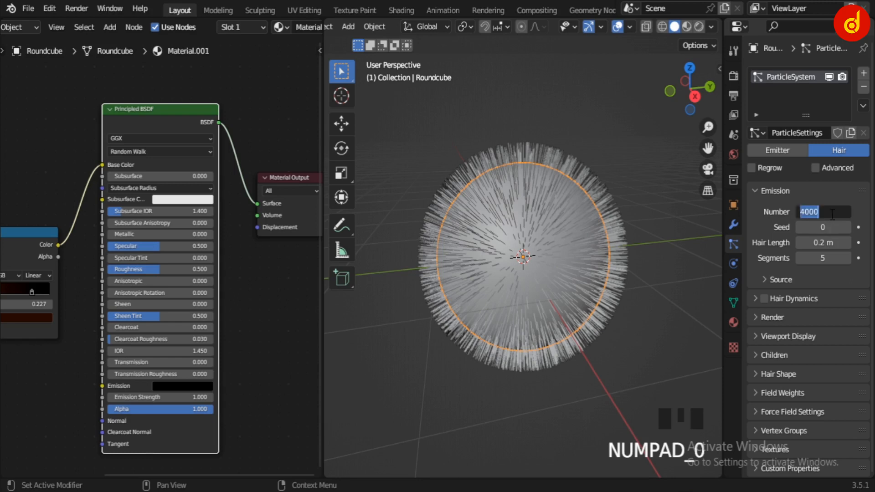
{"action": "type", "text": "5000"}
{"action": "key", "text": "Return"}
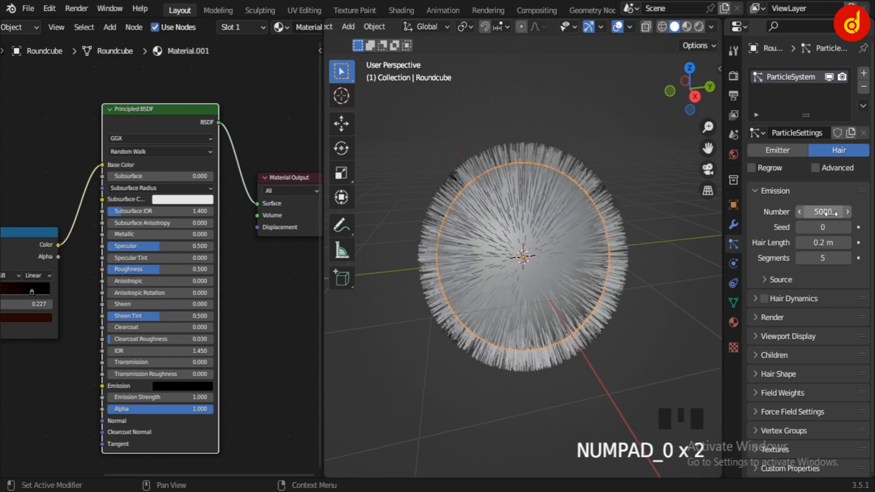
{"action": "scroll", "coordinate": [596, 297], "scroll_direction": "down", "scroll_amount": 1}
{"action": "middle_click_drag", "start_coordinate": [596, 297], "coordinate": [814, 275]}
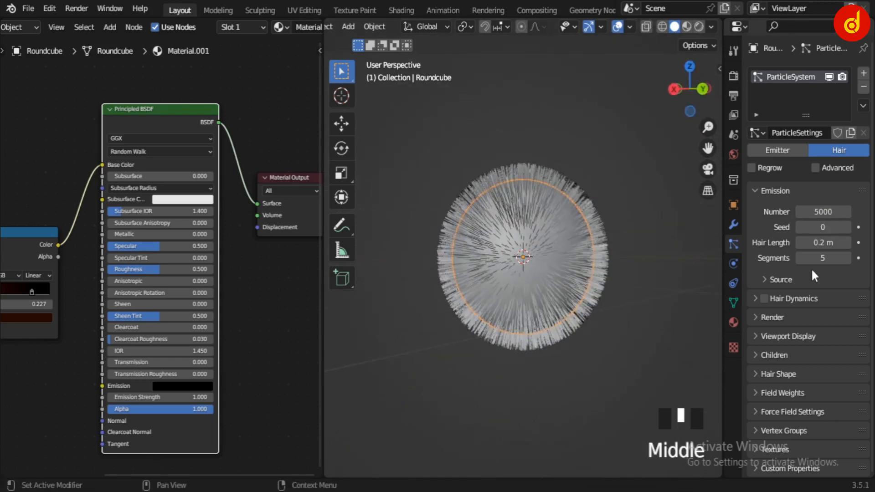
Compare Simple and Interpolated child hairs for the particle system and choose Interpolated.
{"action": "left_click", "coordinate": [784, 354]}
{"action": "scroll", "coordinate": [784, 354], "scroll_direction": "down", "scroll_amount": 1}
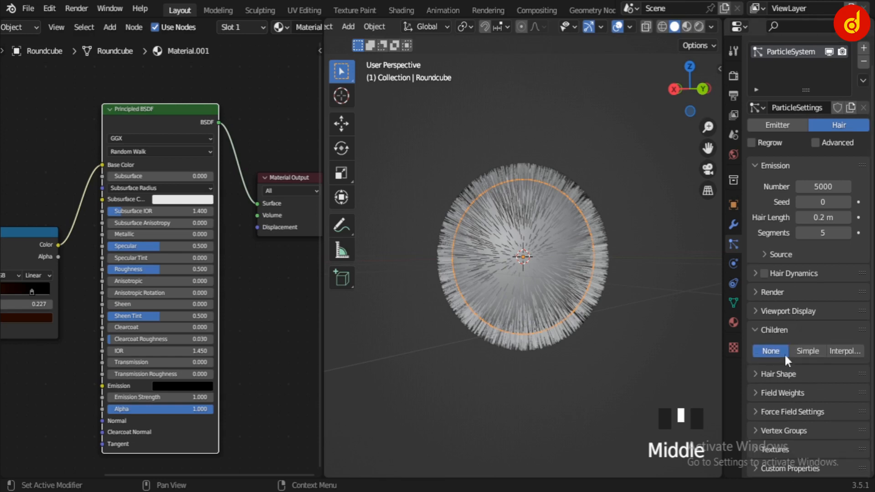
{"action": "left_click", "coordinate": [849, 346]}
{"action": "left_click", "coordinate": [813, 354]}
{"action": "scroll", "coordinate": [538, 230], "scroll_direction": "up", "scroll_amount": 3}
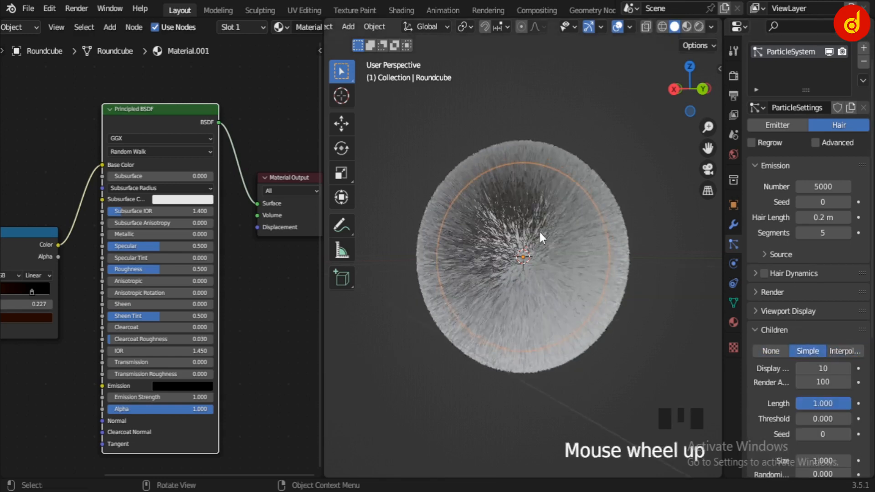
{"action": "left_click", "coordinate": [839, 346]}
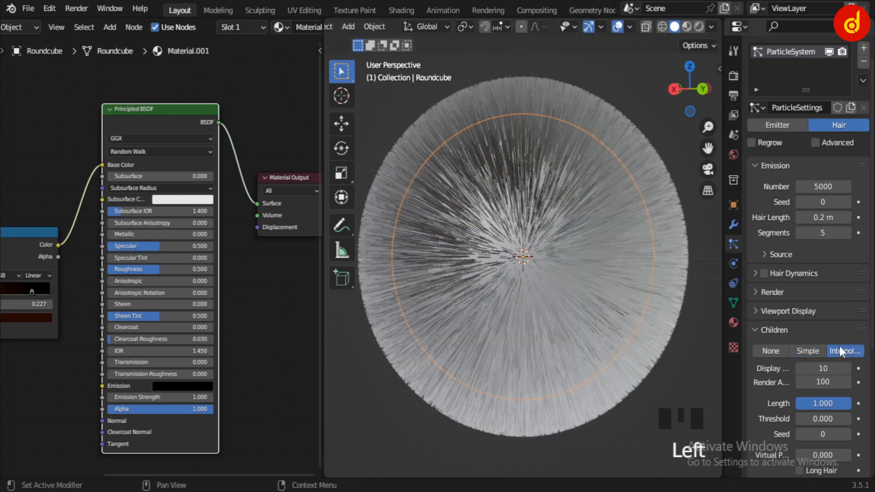
Set both the display amount and the render amount of the child hairs to 35.
{"action": "left_click", "coordinate": [825, 367]}
{"action": "type", "text": "356"}
{"action": "key", "text": "BackSpace"}
{"action": "key", "text": "Return"}
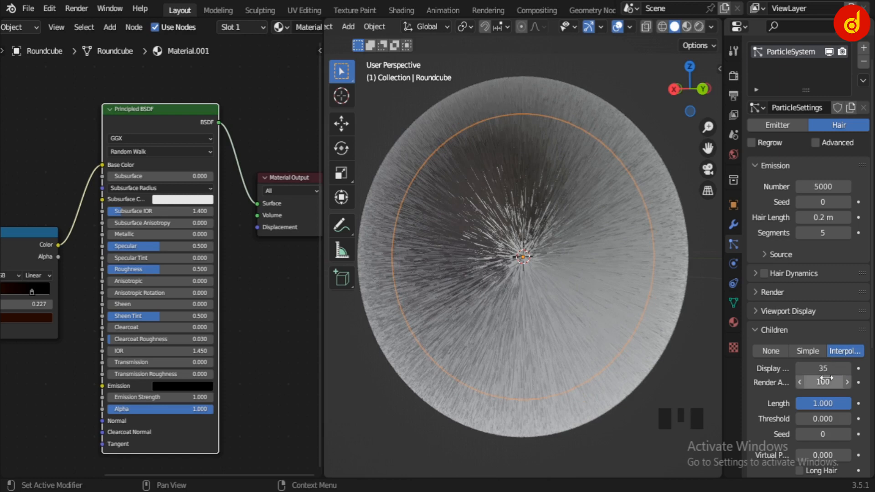
{"action": "left_click", "coordinate": [824, 381]}
{"action": "type", "text": "35"}
{"action": "key", "text": "Return"}
Expand the child hairs' Clumping settings, set Clump to -1.000 and inspect the hair tips up close.
{"action": "scroll", "coordinate": [822, 383], "scroll_direction": "down", "scroll_amount": 5}
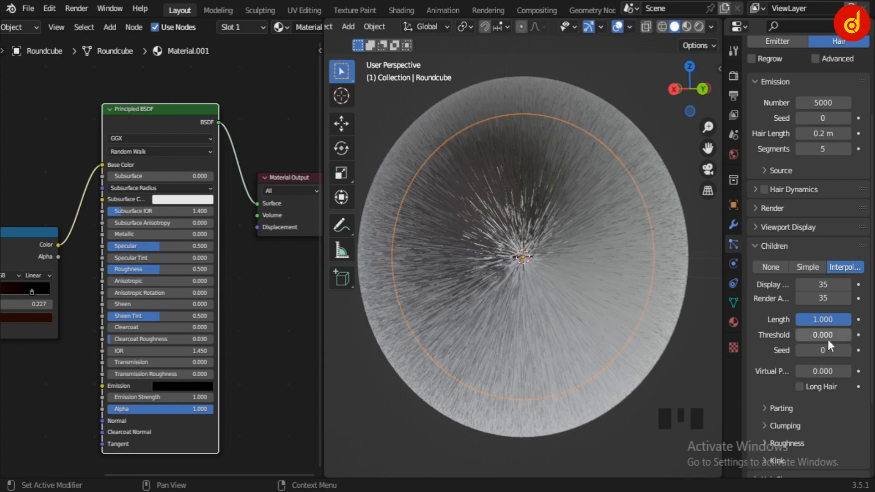
{"action": "scroll", "coordinate": [806, 383], "scroll_direction": "down", "scroll_amount": 3}
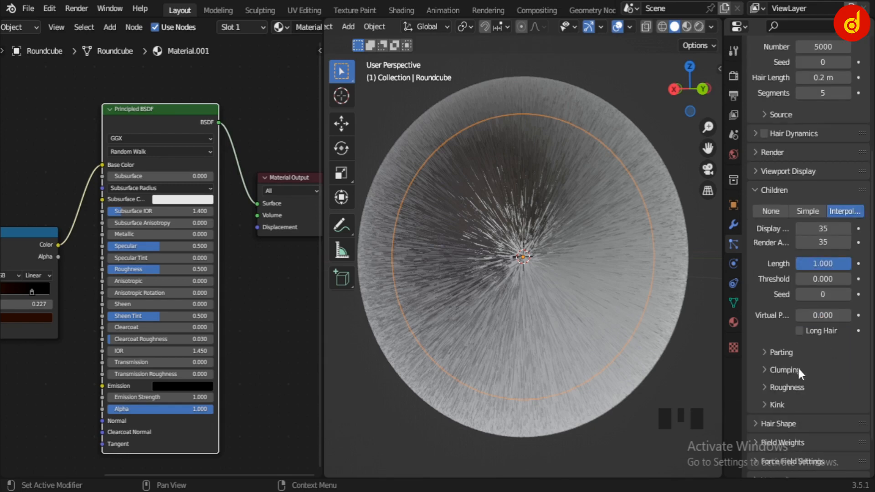
{"action": "left_click", "coordinate": [798, 367]}
{"action": "scroll", "coordinate": [797, 367], "scroll_direction": "down", "scroll_amount": 3}
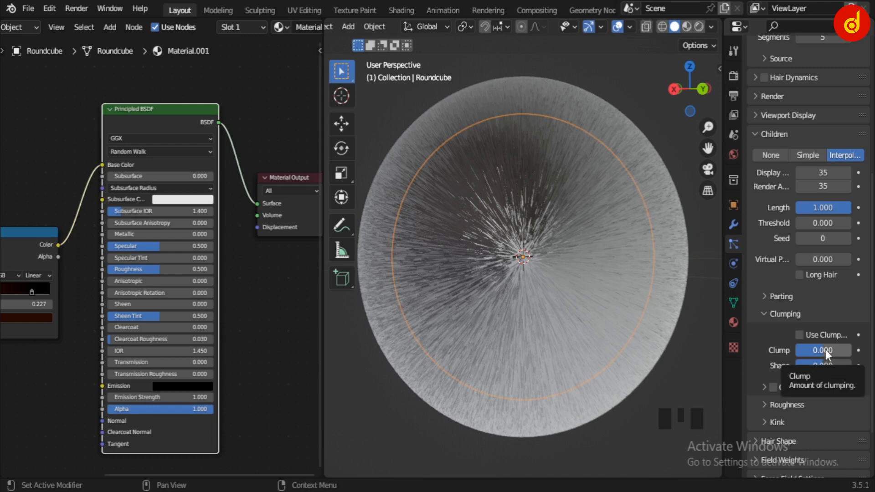
{"action": "left_click_drag", "start_coordinate": [824, 349], "coordinate": [792, 350]}
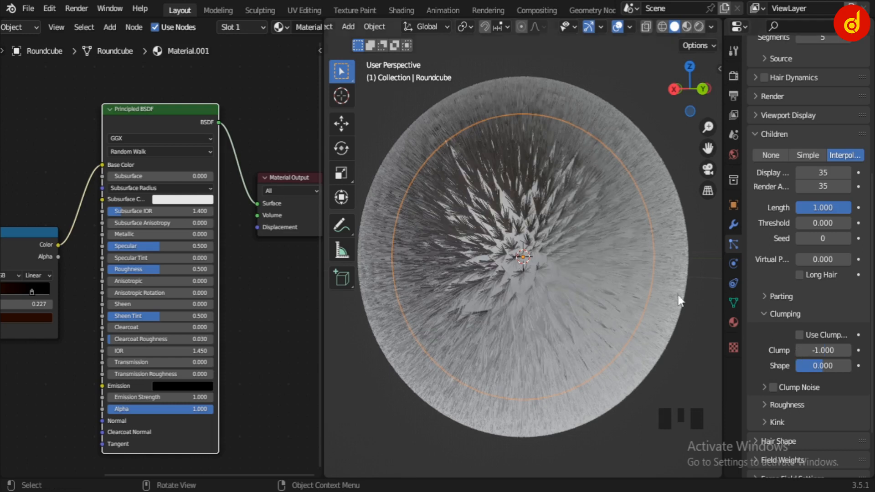
{"action": "middle_click_drag", "start_coordinate": [485, 286], "coordinate": [597, 349]}
{"action": "scroll", "coordinate": [582, 249], "scroll_direction": "up", "scroll_amount": 2}
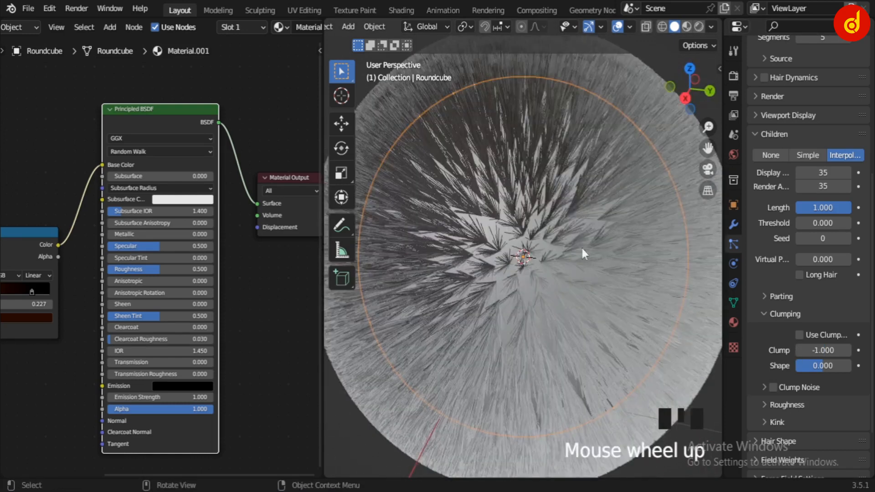
Enable Cavity in the viewport's solid shading and widen the 3D viewport further.
{"action": "left_click", "coordinate": [710, 27]}
{"action": "left_click", "coordinate": [636, 339]}
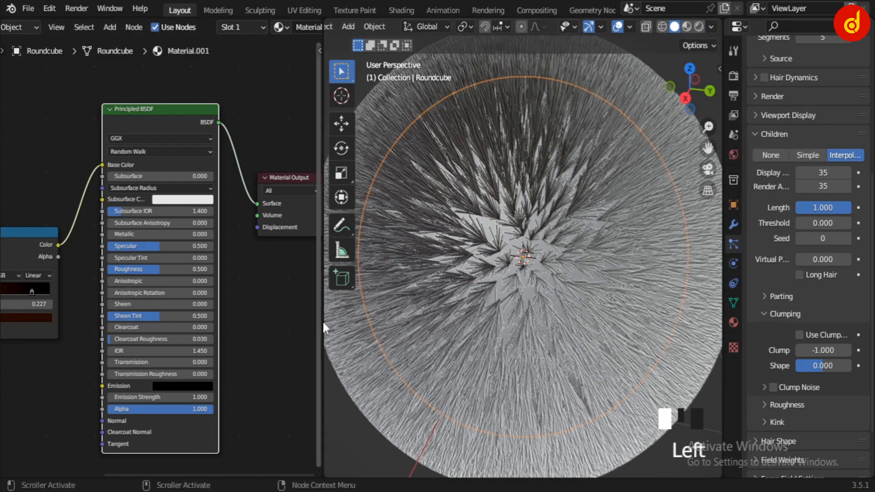
{"action": "left_click_drag", "start_coordinate": [322, 321], "coordinate": [246, 326]}
{"action": "scroll", "coordinate": [501, 306], "scroll_direction": "down", "scroll_amount": 2}
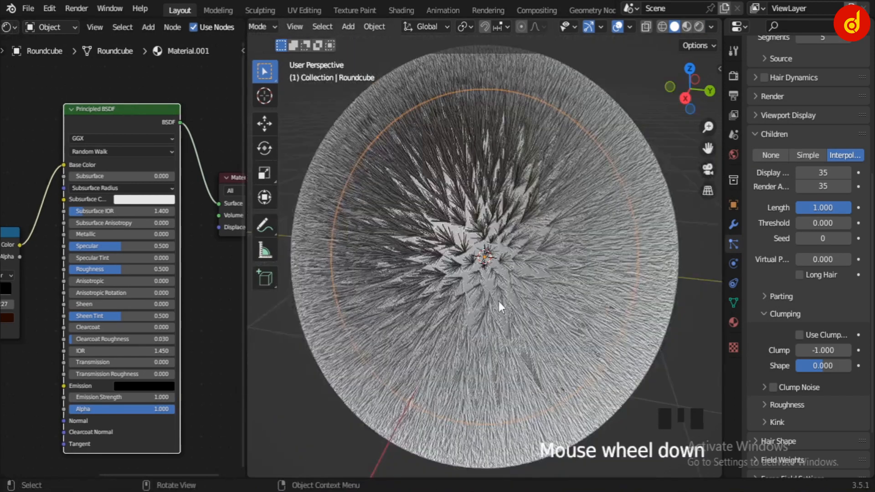
Try a Clump of 1.000 on the child hairs and settle on 0.27.
{"action": "left_click_drag", "start_coordinate": [805, 349], "coordinate": [824, 350]}
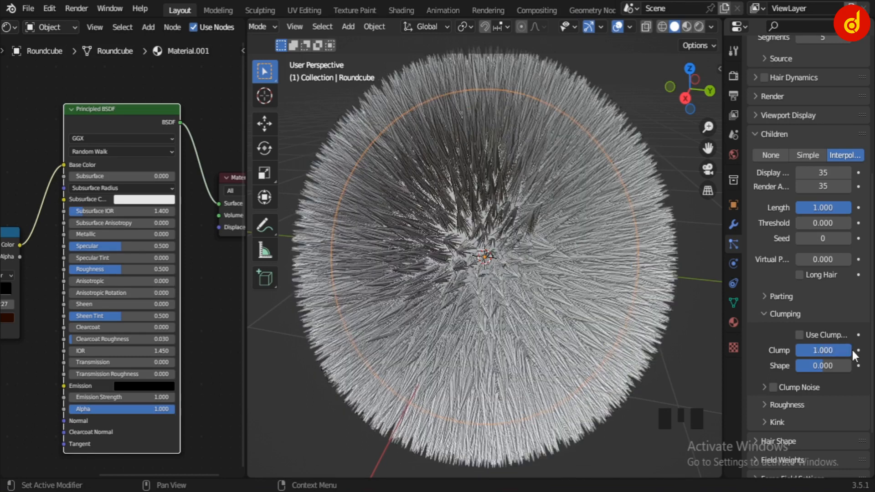
{"action": "left_click", "coordinate": [825, 351]}
{"action": "type", "text": ".2"}
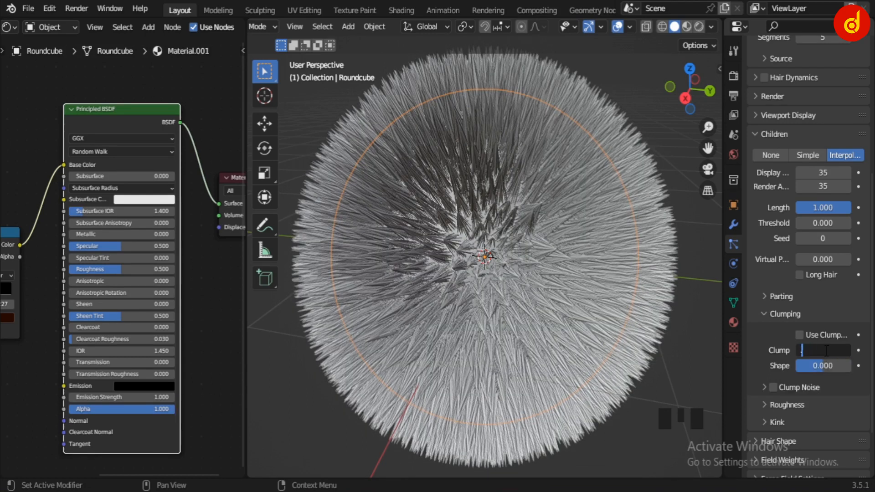
{"action": "type", "text": "7"}
{"action": "key", "text": "Return"}
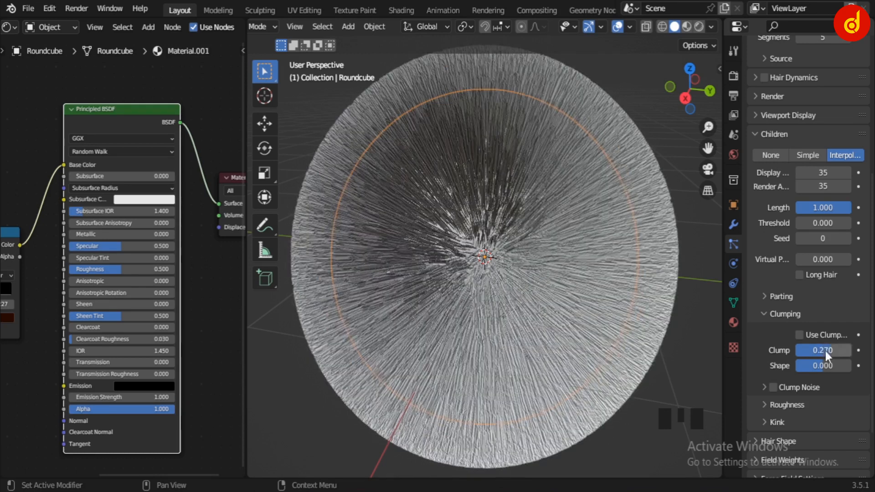
Set the Shape of the child hairs' clumping to 0.999.
{"action": "middle_click_drag", "start_coordinate": [528, 273], "coordinate": [506, 235]}
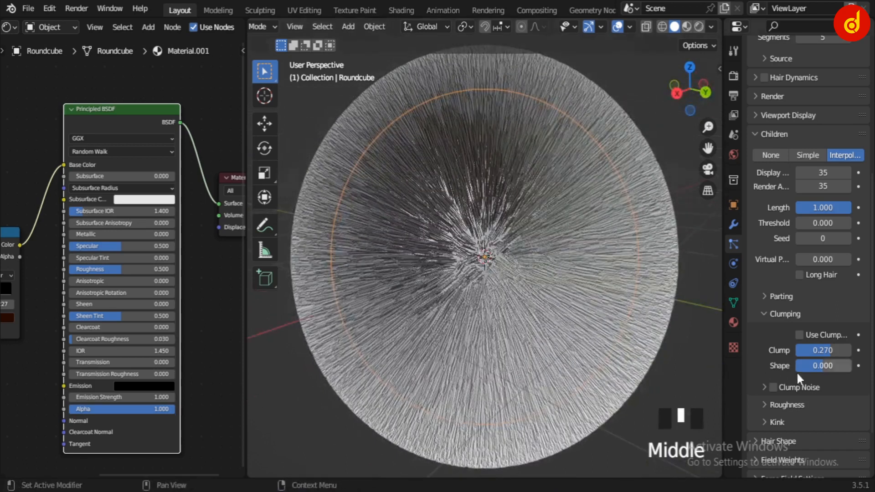
{"action": "mouse_move", "coordinate": [822, 365]}
{"action": "left_mouse_down"}
{"action": "mouse_move", "coordinate": [756, 366]}
{"action": "mouse_move", "coordinate": [815, 364]}
{"action": "left_mouse_up"}
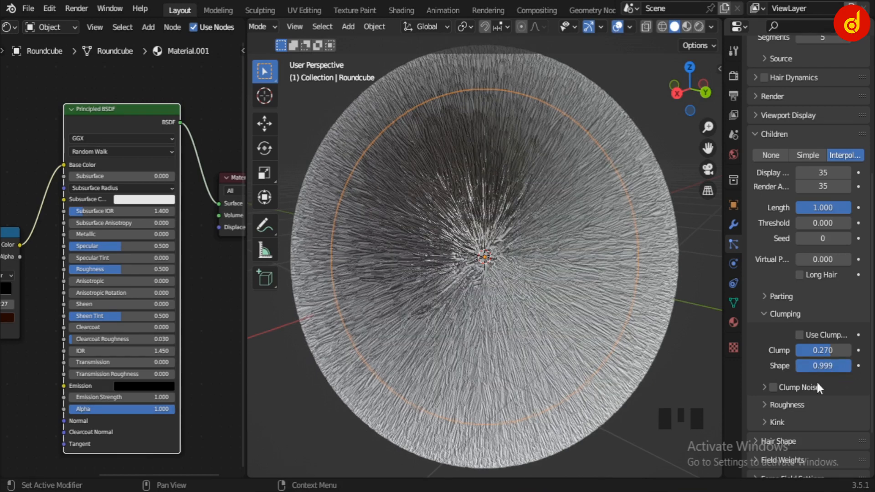
Expand the child hairs' Roughness settings and set Random to 0.25.
{"action": "scroll", "coordinate": [814, 385], "scroll_direction": "down", "scroll_amount": 3}
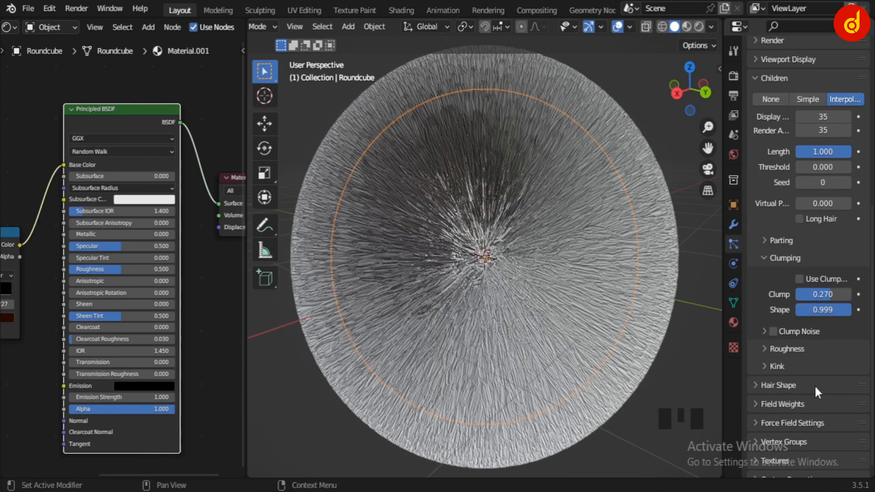
{"action": "scroll", "coordinate": [813, 385], "scroll_direction": "down", "scroll_amount": 1}
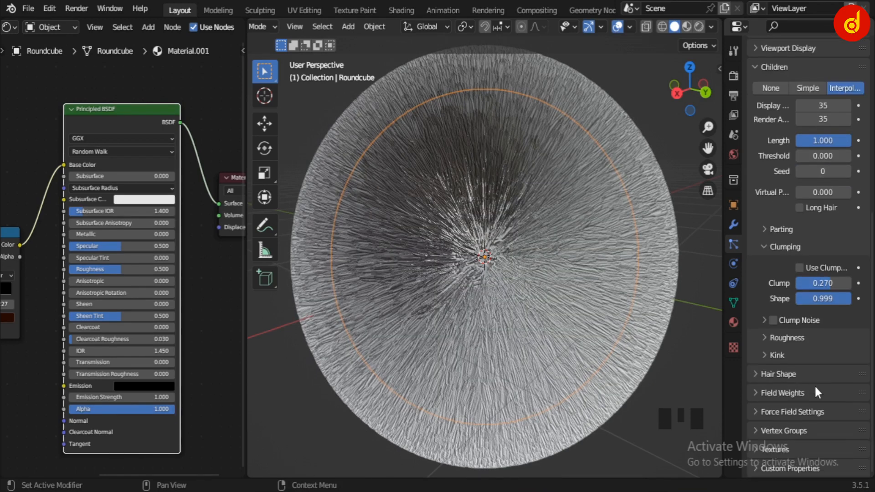
{"action": "left_click", "coordinate": [789, 337]}
{"action": "scroll", "coordinate": [789, 335], "scroll_direction": "down", "scroll_amount": 4}
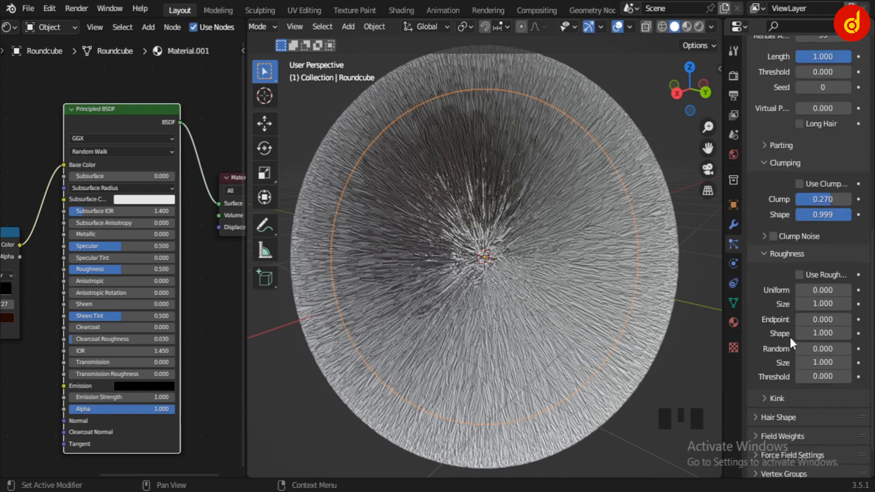
{"action": "left_click", "coordinate": [837, 347]}
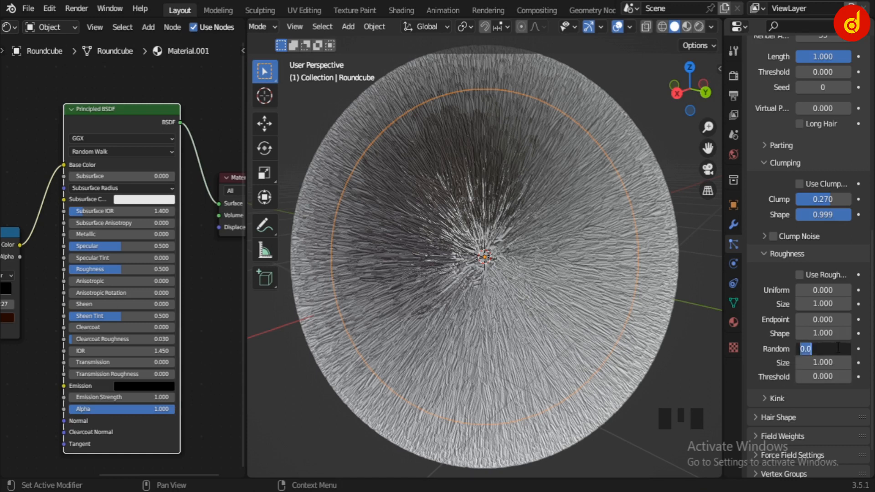
{"action": "left_click", "coordinate": [757, 361]}
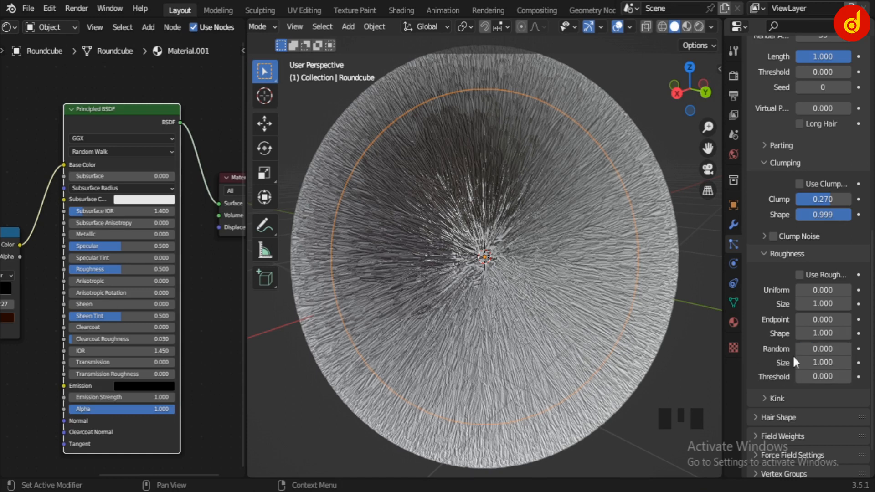
{"action": "left_click_drag", "start_coordinate": [815, 351], "coordinate": [835, 348]}
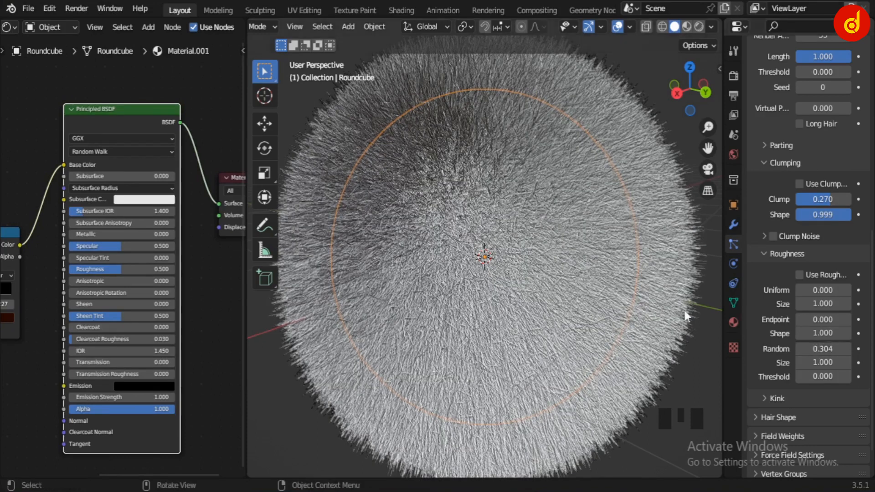
{"action": "left_click", "coordinate": [835, 348]}
{"action": "type", "text": ".25"}
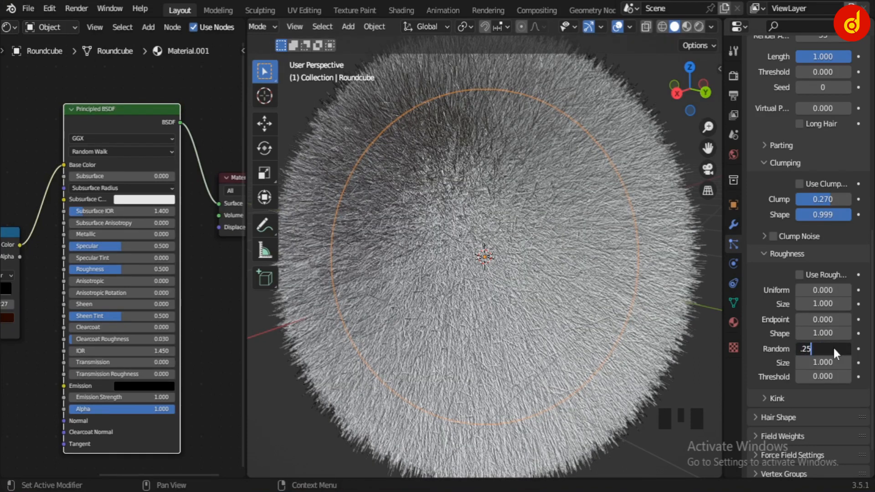
{"action": "key", "text": "Return"}
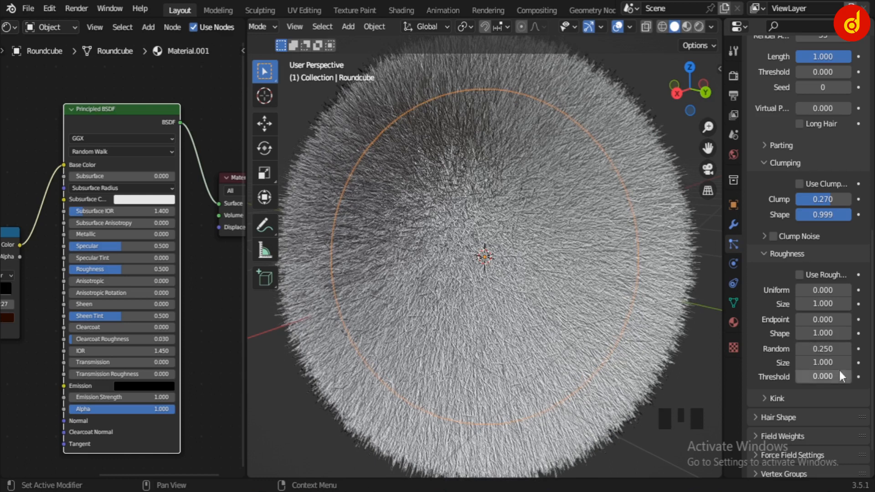
Set the Size of the child hairs' random roughness to 0.65.
{"action": "mouse_move", "coordinate": [822, 363]}
{"action": "left_mouse_down"}
{"action": "mouse_move", "coordinate": [840, 362]}
{"action": "mouse_move", "coordinate": [713, 362]}
{"action": "mouse_move", "coordinate": [838, 370]}
{"action": "left_mouse_up"}
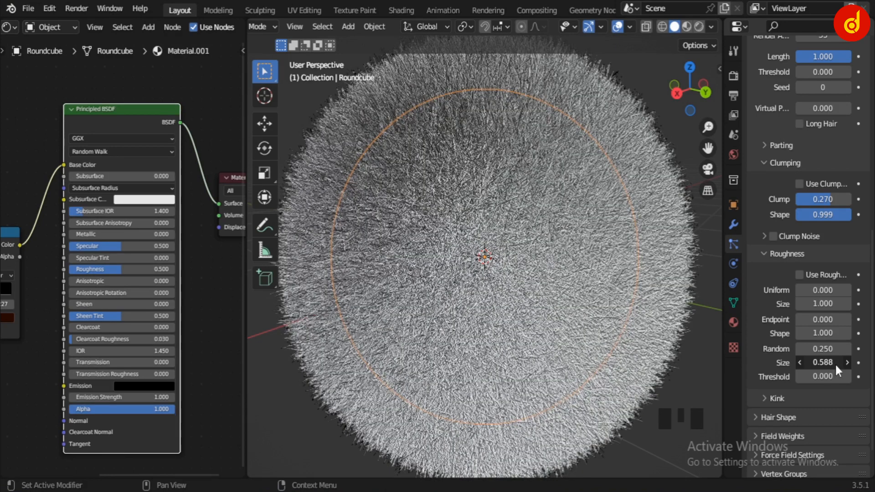
{"action": "left_click", "coordinate": [837, 362]}
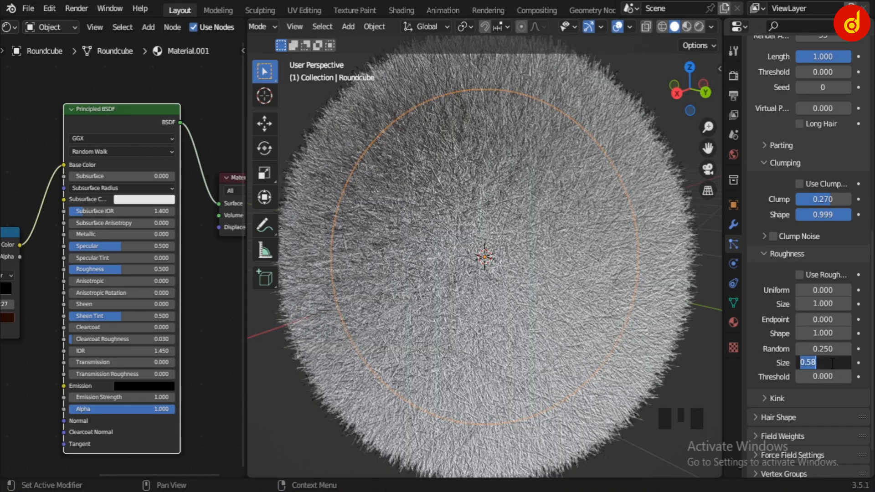
{"action": "type", "text": ".65"}
{"action": "key", "text": "Return"}
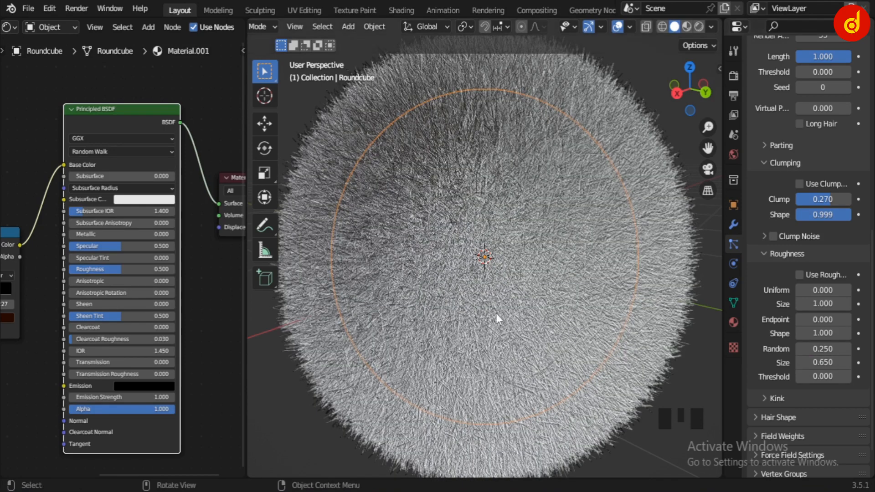
Switch the 3D viewport to Material Preview, with the round cube deselected, and inspect the fur from several sides.
{"action": "scroll", "coordinate": [495, 313], "scroll_direction": "down", "scroll_amount": 2}
{"action": "middle_click_drag", "start_coordinate": [423, 325], "coordinate": [633, 339]}
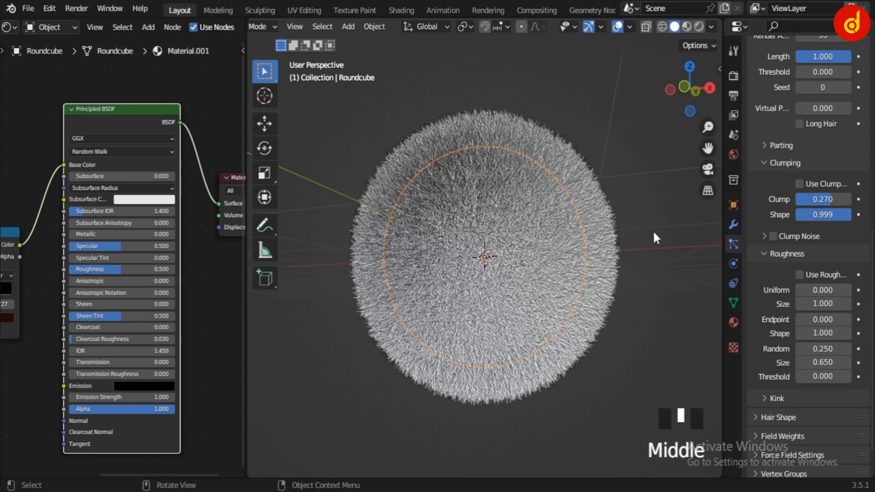
{"action": "left_click", "coordinate": [687, 27]}
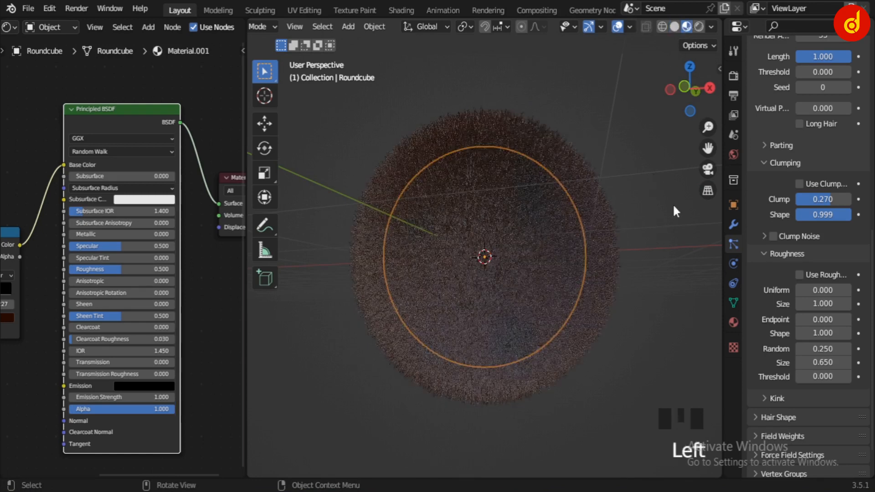
{"action": "left_click", "coordinate": [618, 332]}
{"action": "middle_click_drag", "start_coordinate": [357, 347], "coordinate": [534, 362]}
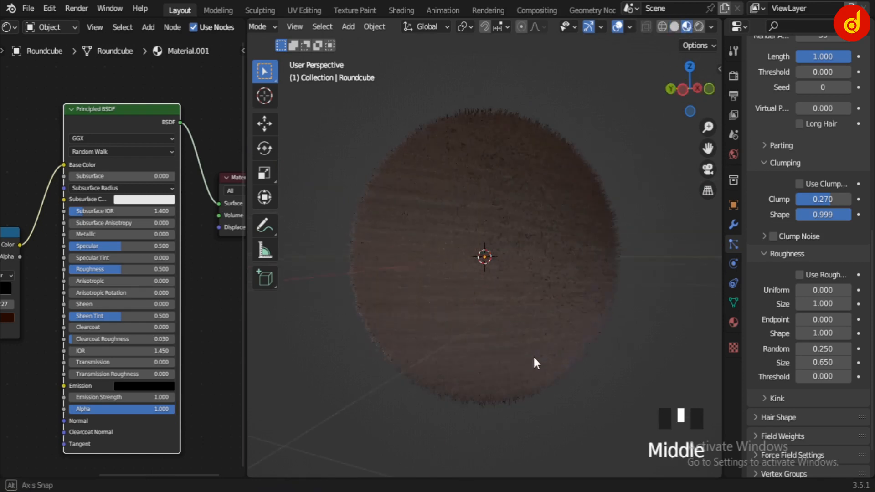
{"action": "scroll", "coordinate": [533, 362], "scroll_direction": "up", "scroll_amount": 2}
{"action": "scroll", "coordinate": [518, 364], "scroll_direction": "up", "scroll_amount": 1}
{"action": "scroll", "coordinate": [517, 364], "scroll_direction": "down", "scroll_amount": 3}
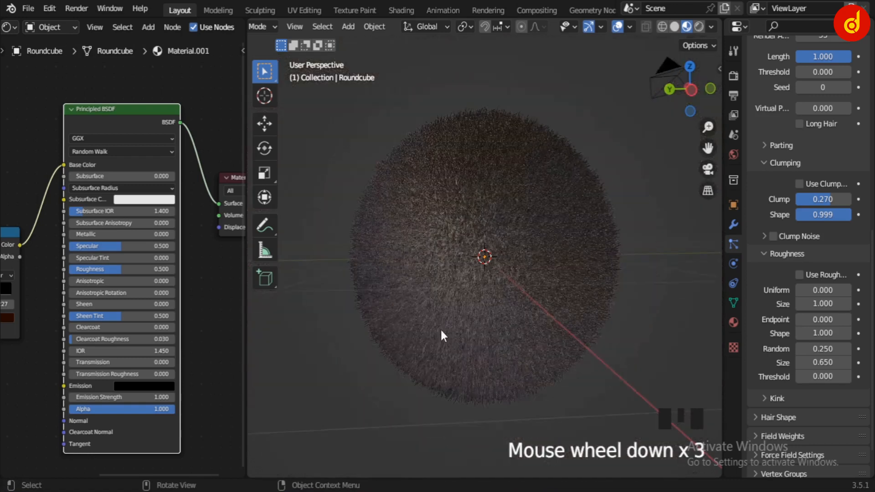
{"action": "mouse_move", "coordinate": [441, 334]}
{"action": "middle_mouse_down"}
{"action": "mouse_move", "coordinate": [564, 353]}
{"action": "mouse_move", "coordinate": [643, 352]}
{"action": "middle_mouse_up"}
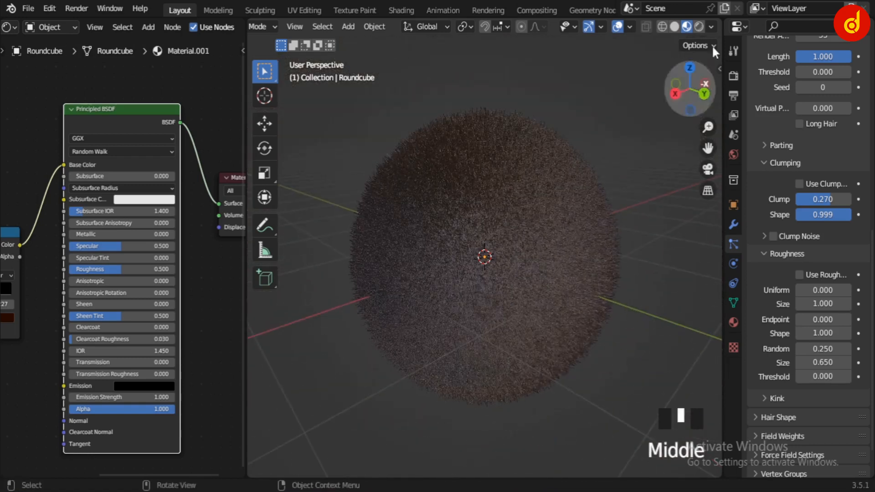
Try Scene World lighting in the viewport's Material Preview shading and switch it off again.
{"action": "left_click", "coordinate": [710, 27]}
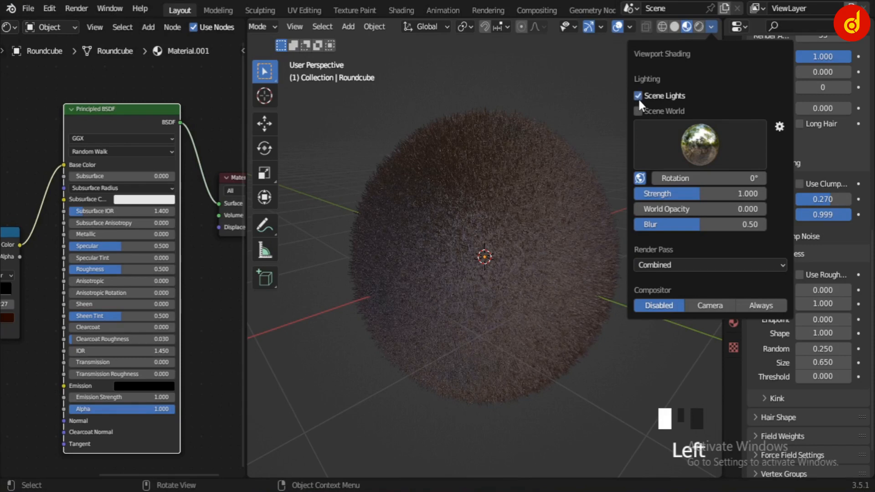
{"action": "left_click", "coordinate": [637, 110]}
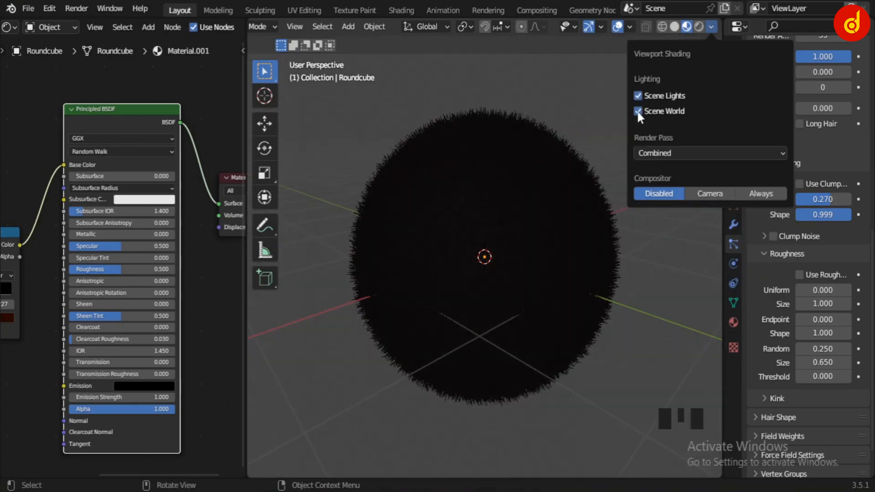
{"action": "mouse_move", "coordinate": [592, 257]}
{"action": "middle_mouse_down"}
{"action": "mouse_move", "coordinate": [511, 303]}
{"action": "mouse_move", "coordinate": [627, 167]}
{"action": "middle_mouse_up"}
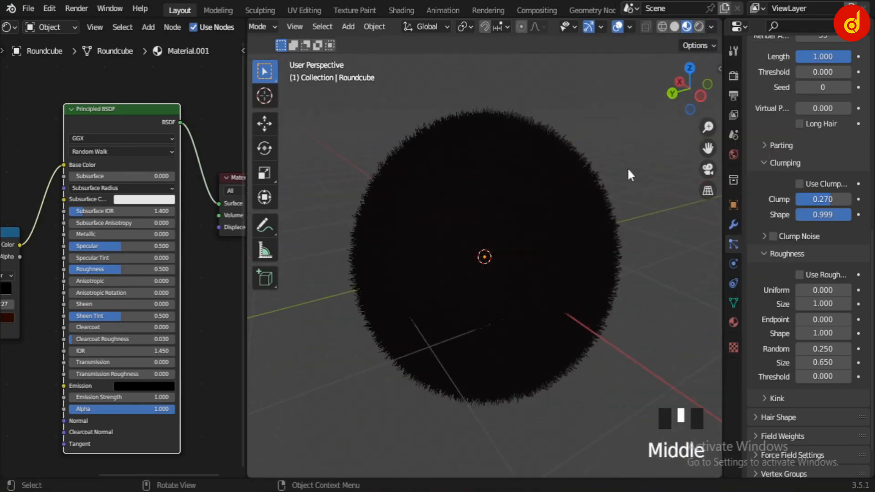
{"action": "left_click", "coordinate": [711, 27]}
{"action": "left_click", "coordinate": [637, 110]}
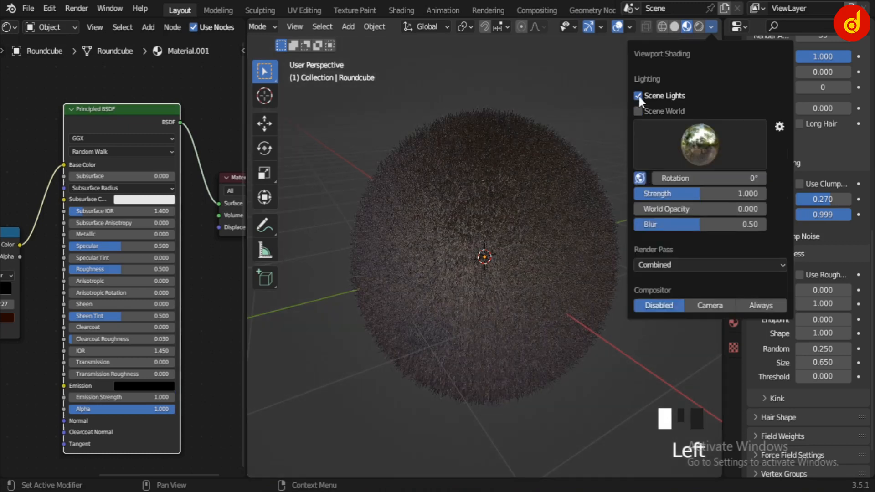
Check the fur from another angle and widen the editor beside the main 3D viewport.
{"action": "middle_click_drag", "start_coordinate": [429, 276], "coordinate": [242, 326]}
{"action": "scroll", "coordinate": [592, 330], "scroll_direction": "up", "scroll_amount": 2}
{"action": "scroll", "coordinate": [590, 326], "scroll_direction": "up", "scroll_amount": 1}
{"action": "scroll", "coordinate": [590, 326], "scroll_direction": "down", "scroll_amount": 3}
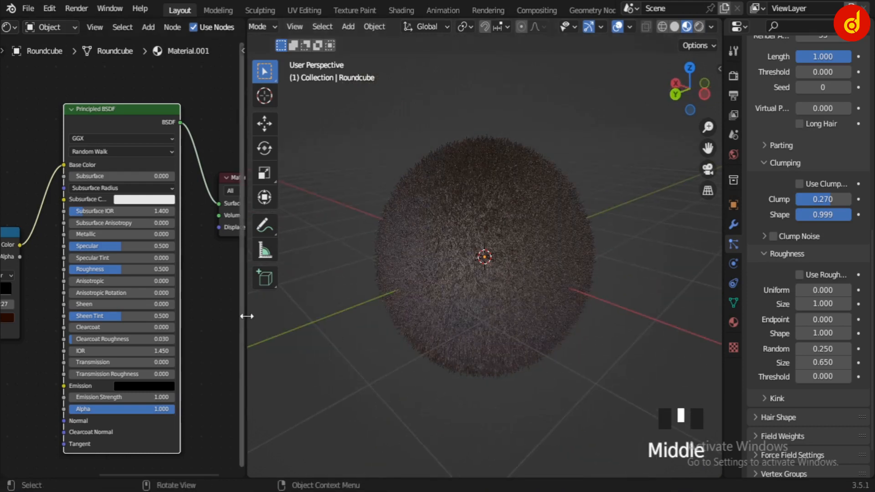
{"action": "left_click_drag", "start_coordinate": [253, 316], "coordinate": [355, 313]}
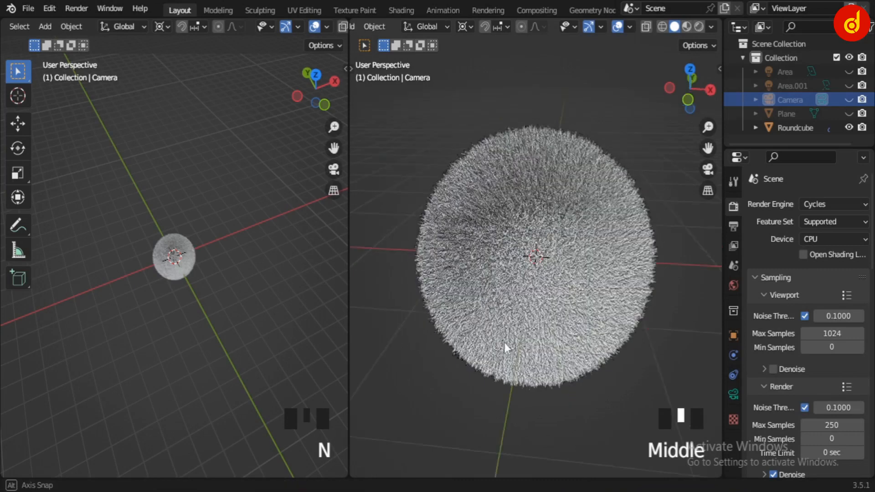
Show the larger 3D viewport in Material Preview and check the fur's colour from different angles.
{"action": "middle_click_drag", "start_coordinate": [697, 314], "coordinate": [566, 313]}
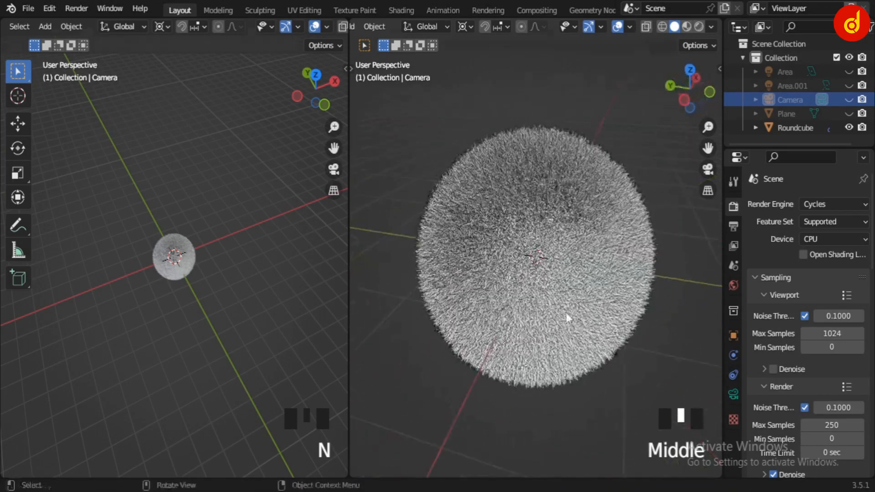
{"action": "left_click", "coordinate": [687, 26]}
{"action": "middle_click_drag", "start_coordinate": [503, 297], "coordinate": [569, 316]}
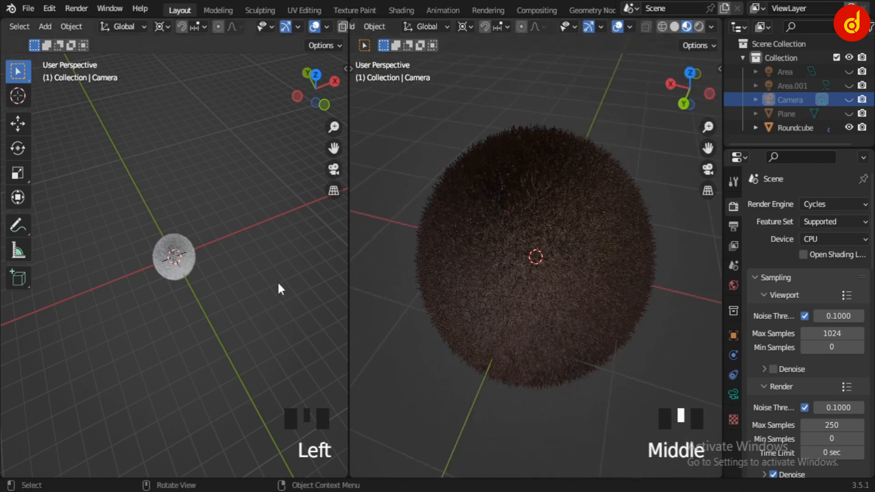
{"action": "scroll", "coordinate": [264, 268], "scroll_direction": "down", "scroll_amount": 2}
{"action": "scroll", "coordinate": [252, 260], "scroll_direction": "up", "scroll_amount": 2}
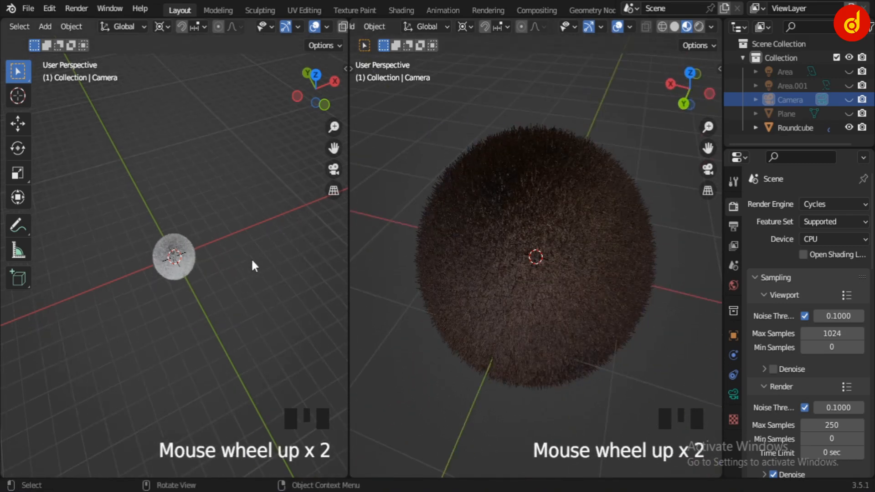
Unhide the backdrop Plane and the Camera in the scene.
{"action": "left_click", "coordinate": [849, 114]}
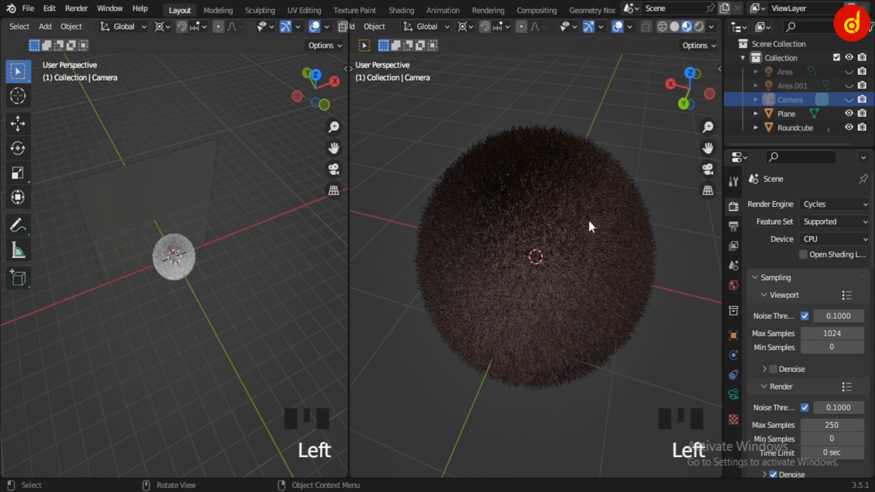
{"action": "scroll", "coordinate": [569, 223], "scroll_direction": "down", "scroll_amount": 7}
{"action": "middle_click_drag", "start_coordinate": [571, 241], "coordinate": [386, 234]}
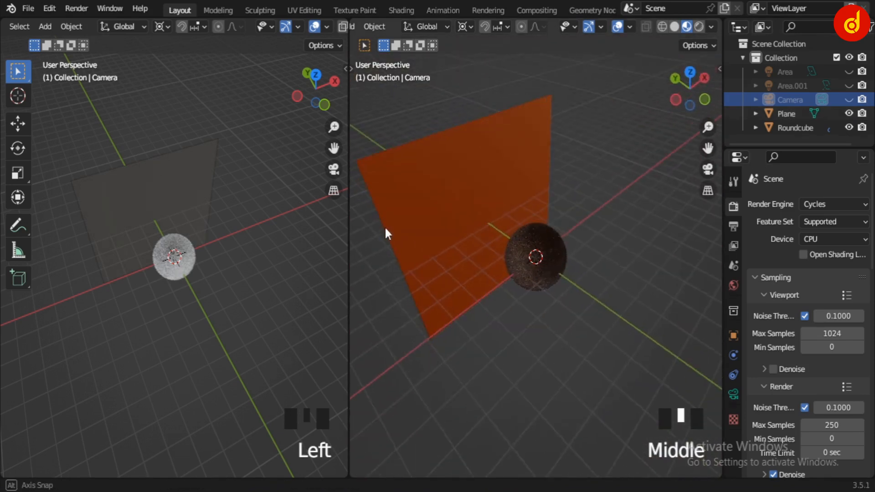
{"action": "left_click", "coordinate": [848, 99]}
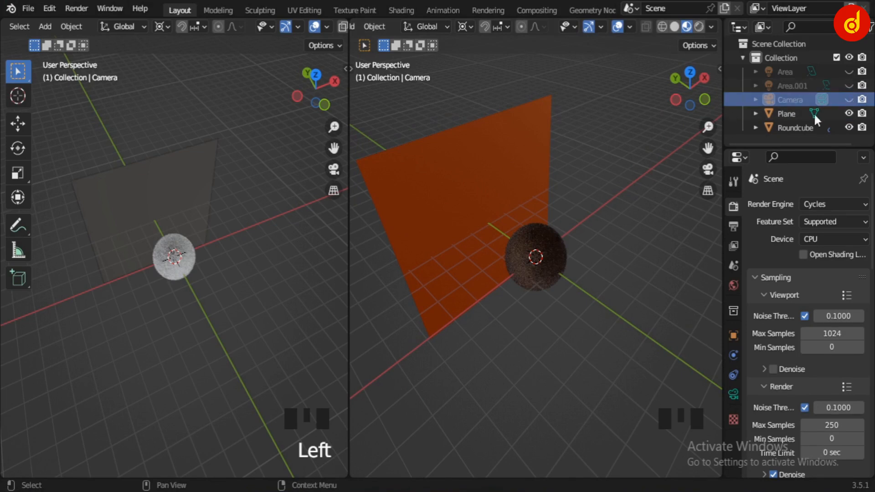
{"action": "left_click", "coordinate": [237, 379]}
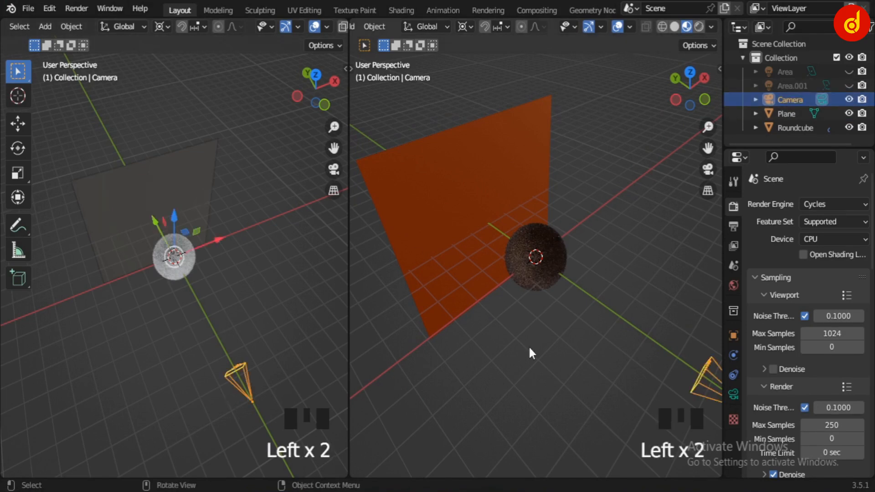
Look through the camera in the material-shaded viewport and bring the furry ball closer in the solid-shaded one.
{"action": "mouse_move", "coordinate": [528, 345]}
{"action": "middle_mouse_down"}
{"action": "mouse_move", "coordinate": [580, 339]}
{"action": "mouse_move", "coordinate": [532, 339]}
{"action": "middle_mouse_up"}
{"action": "key", "text": "KP_0"}
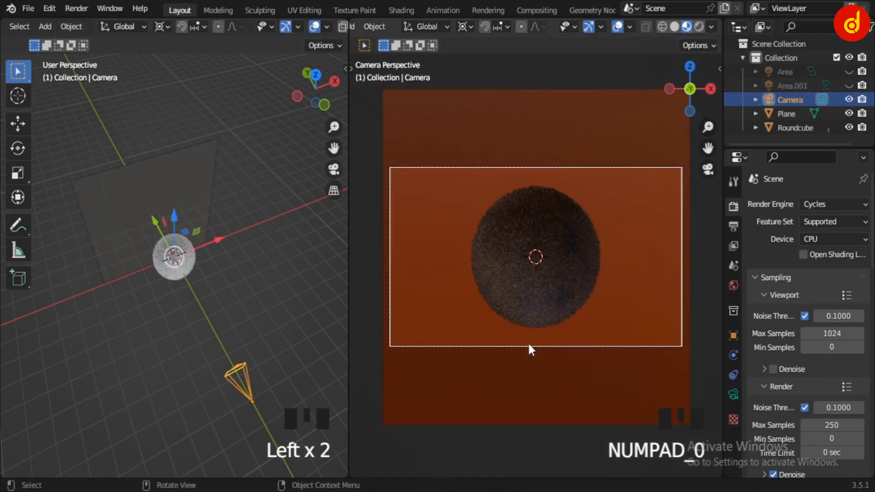
{"action": "scroll", "coordinate": [570, 324], "scroll_direction": "up", "scroll_amount": 1}
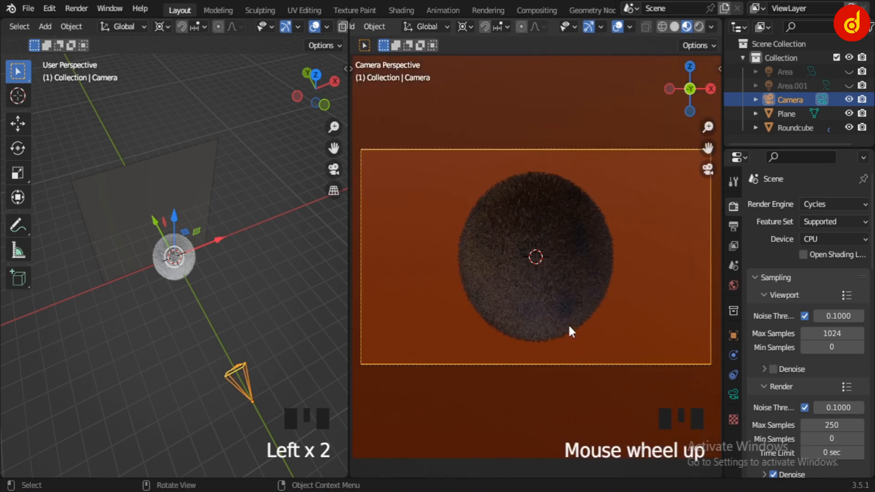
{"action": "scroll", "coordinate": [565, 324], "scroll_direction": "down", "scroll_amount": 2}
{"action": "scroll", "coordinate": [496, 310], "scroll_direction": "up", "scroll_amount": 2}
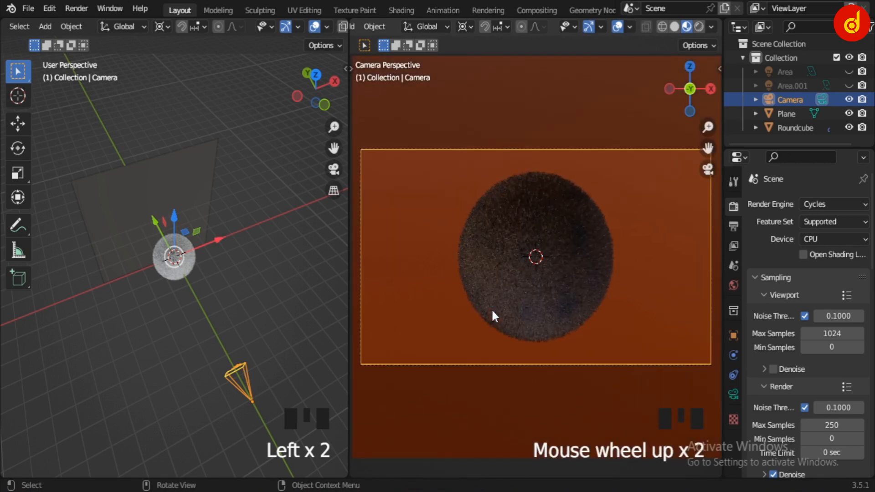
{"action": "middle_click_drag", "start_coordinate": [213, 273], "coordinate": [237, 257]}
{"action": "scroll", "coordinate": [245, 257], "scroll_direction": "up", "scroll_amount": 3}
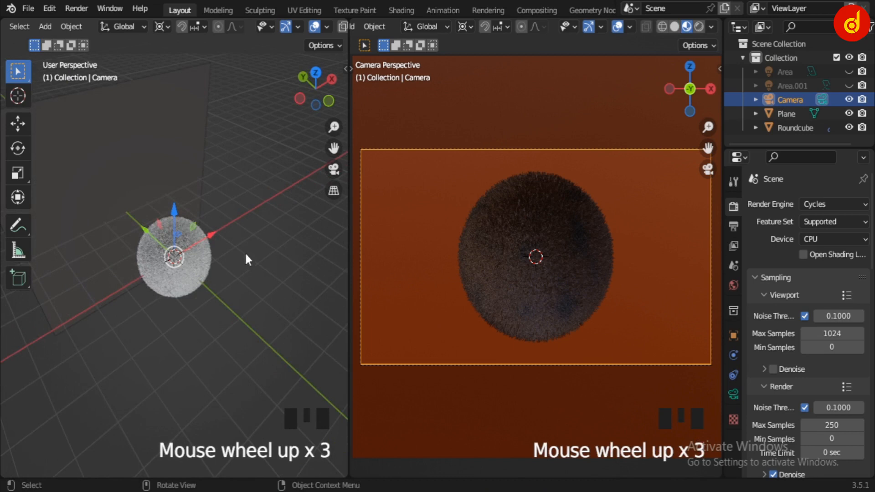
Show the camera viewport in Rendered shading and open the World's surface settings.
{"action": "left_click", "coordinate": [826, 204]}
{"action": "left_click", "coordinate": [699, 25]}
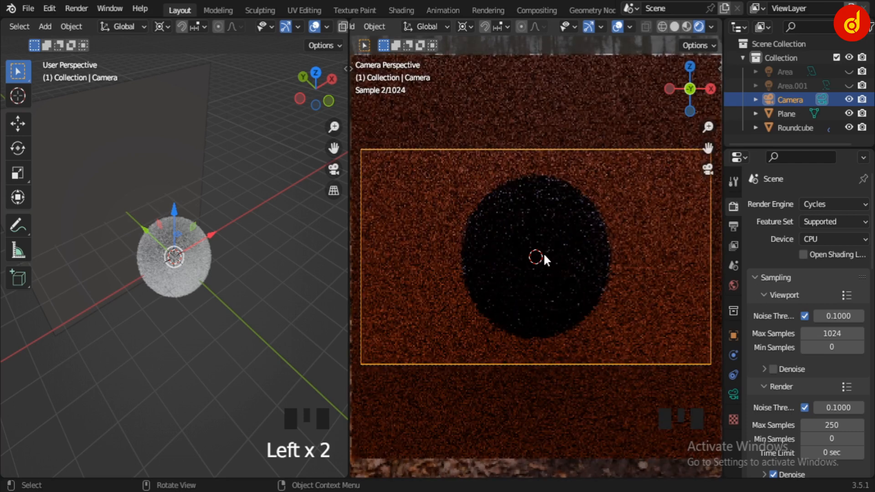
{"action": "left_click", "coordinate": [733, 285]}
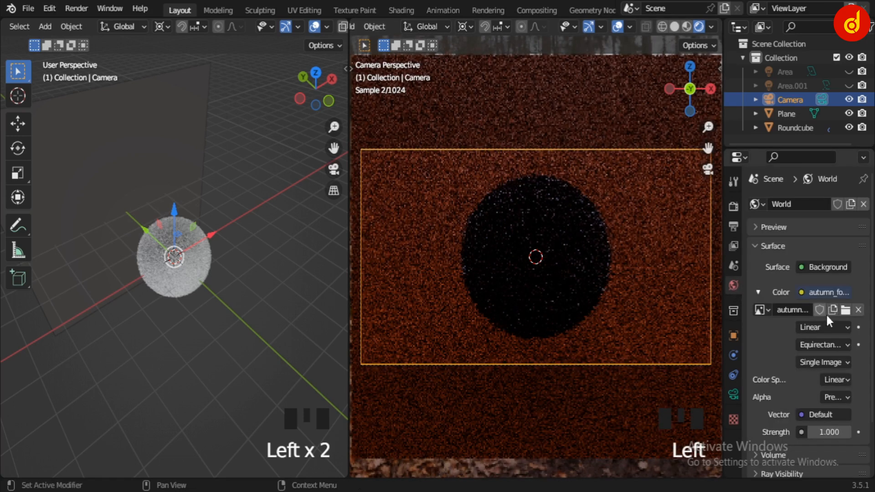
Examine the forest environment around the backdrop and ball from several angles and return to the camera view.
{"action": "scroll", "coordinate": [551, 277], "scroll_direction": "down", "scroll_amount": 4}
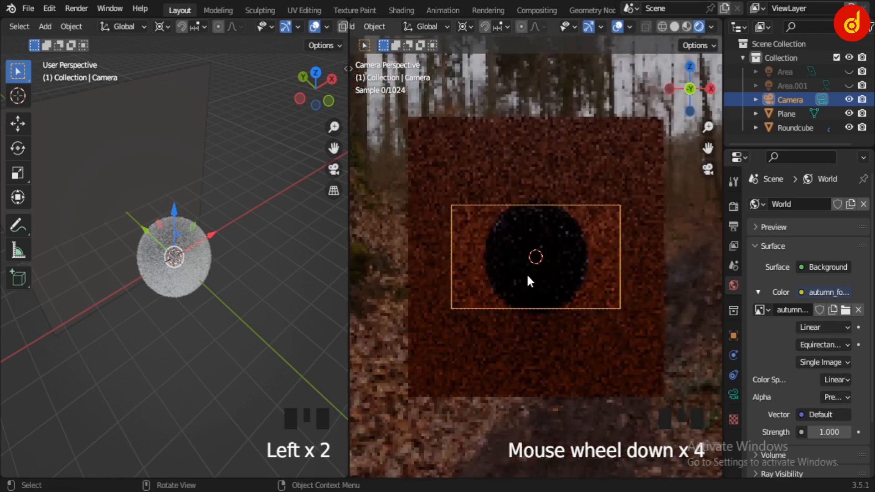
{"action": "middle_click_drag", "start_coordinate": [526, 273], "coordinate": [603, 275]}
{"action": "scroll", "coordinate": [553, 288], "scroll_direction": "down", "scroll_amount": 5}
{"action": "middle_click_drag", "start_coordinate": [553, 288], "coordinate": [472, 307]}
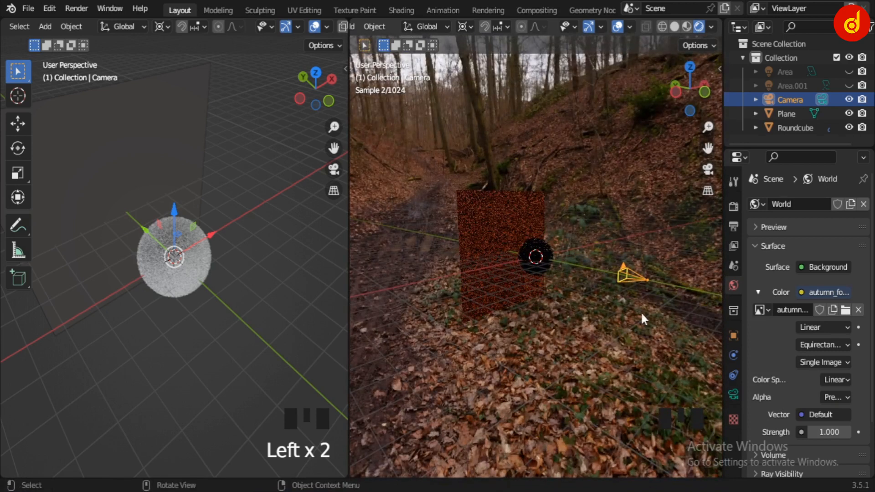
{"action": "middle_click_drag", "start_coordinate": [640, 311], "coordinate": [555, 307]}
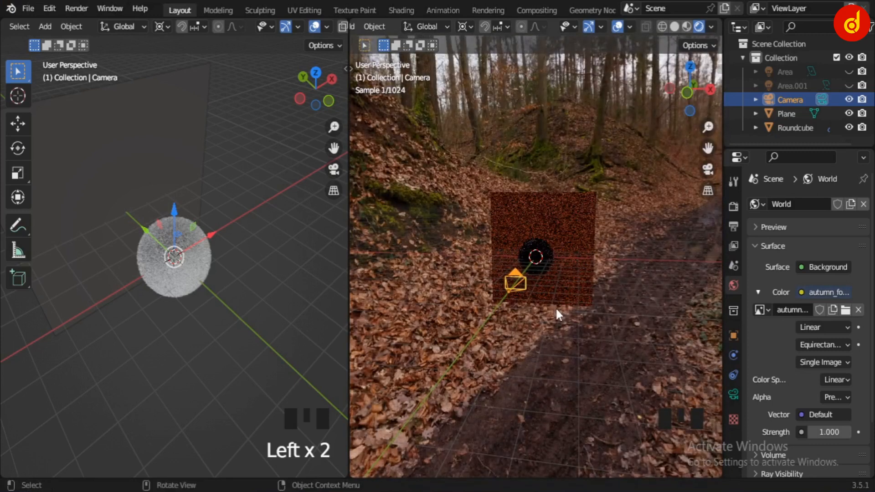
{"action": "key", "text": "KP_0"}
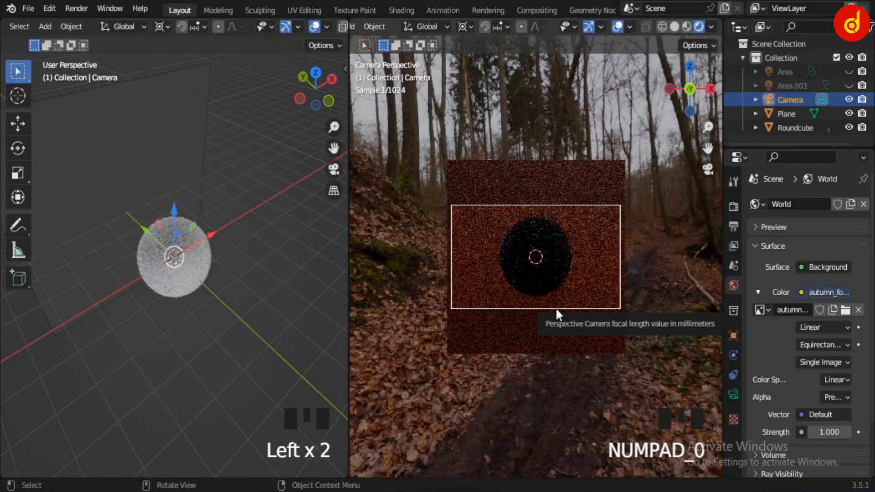
{"action": "scroll", "coordinate": [555, 307], "scroll_direction": "up", "scroll_amount": 4}
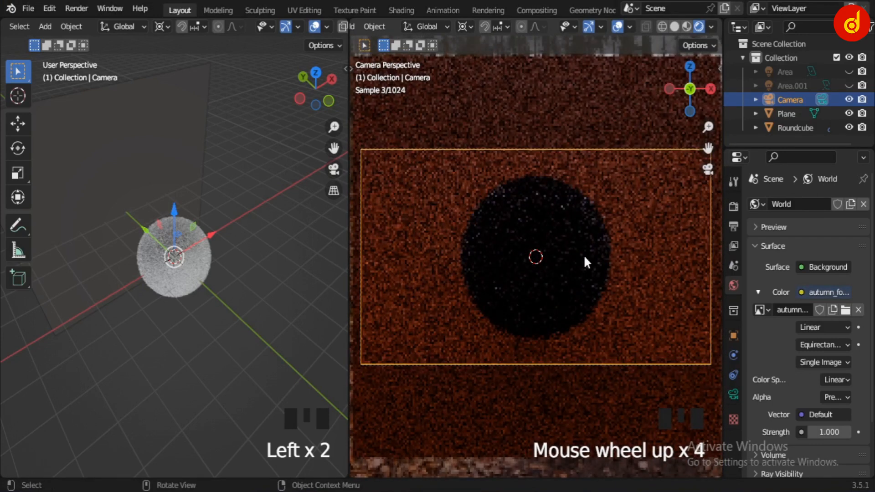
{"action": "scroll", "coordinate": [18, 27], "scroll_direction": "up", "scroll_amount": 6}
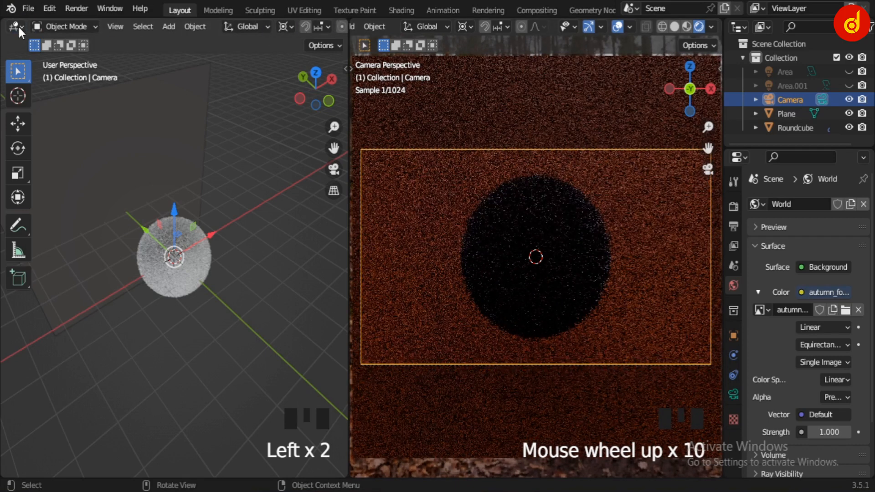
Show the World nodes in a Shader Editor beside the camera view and examine the environment texture, Background and World Output.
{"action": "left_click", "coordinate": [20, 26]}
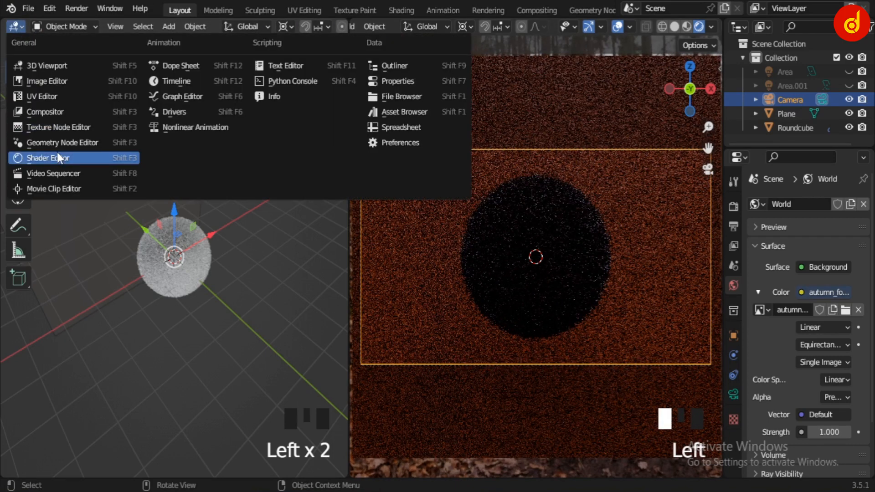
{"action": "left_click", "coordinate": [56, 155]}
{"action": "scroll", "coordinate": [151, 207], "scroll_direction": "down", "scroll_amount": 3}
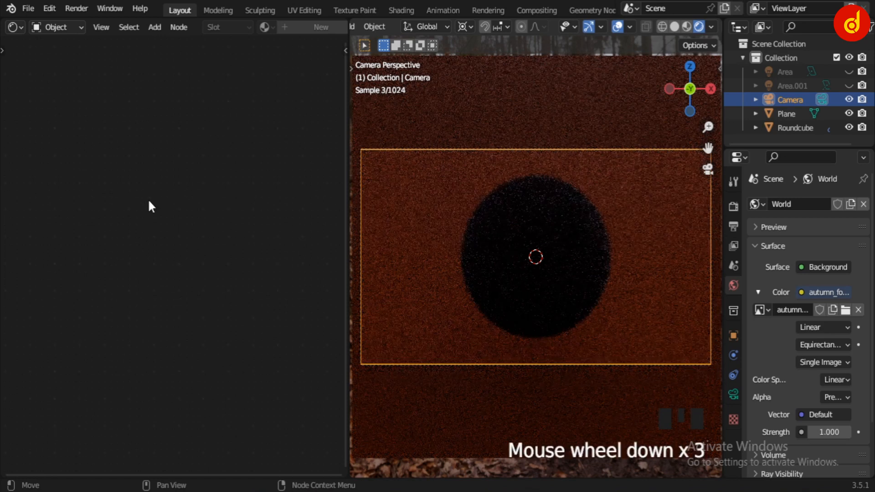
{"action": "left_click", "coordinate": [53, 26]}
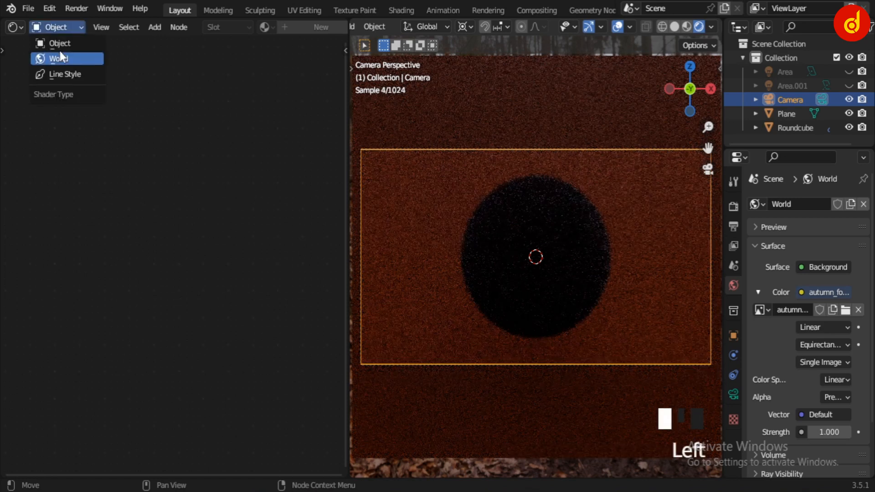
{"action": "left_click", "coordinate": [60, 51]}
{"action": "scroll", "coordinate": [215, 330], "scroll_direction": "up", "scroll_amount": 4}
{"action": "middle_click_drag", "start_coordinate": [210, 329], "coordinate": [244, 305]}
{"action": "scroll", "coordinate": [246, 313], "scroll_direction": "up", "scroll_amount": 7}
{"action": "middle_click_drag", "start_coordinate": [296, 290], "coordinate": [279, 279]}
{"action": "scroll", "coordinate": [278, 279], "scroll_direction": "down", "scroll_amount": 8}
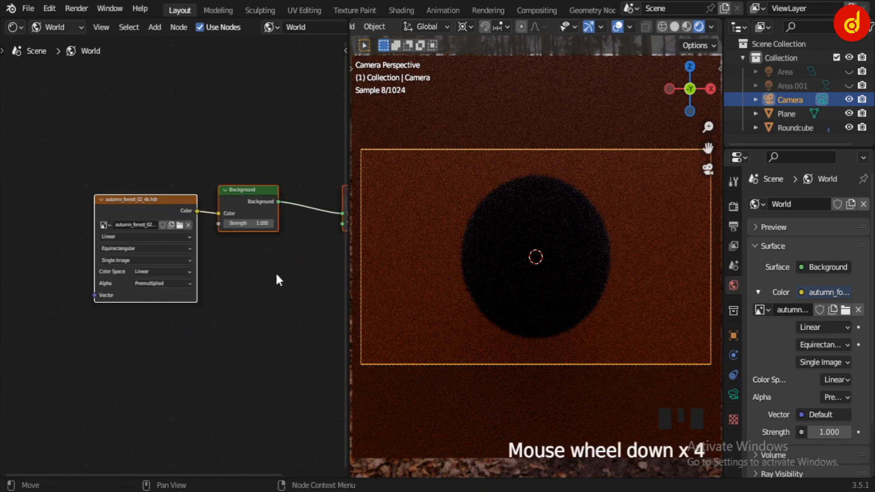
{"action": "middle_click_drag", "start_coordinate": [227, 272], "coordinate": [207, 280]}
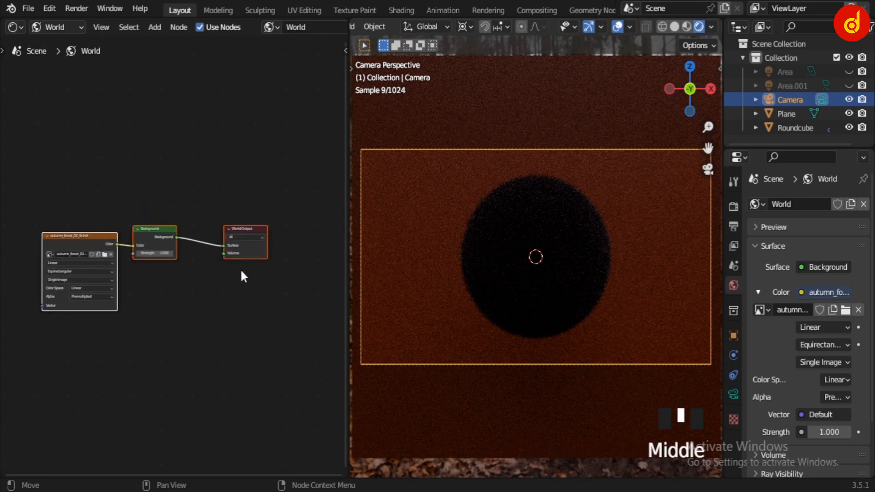
Turn the Shader Editor back into a 3D Viewport that shows the ball, backdrop and camera together.
{"action": "left_click", "coordinate": [13, 26]}
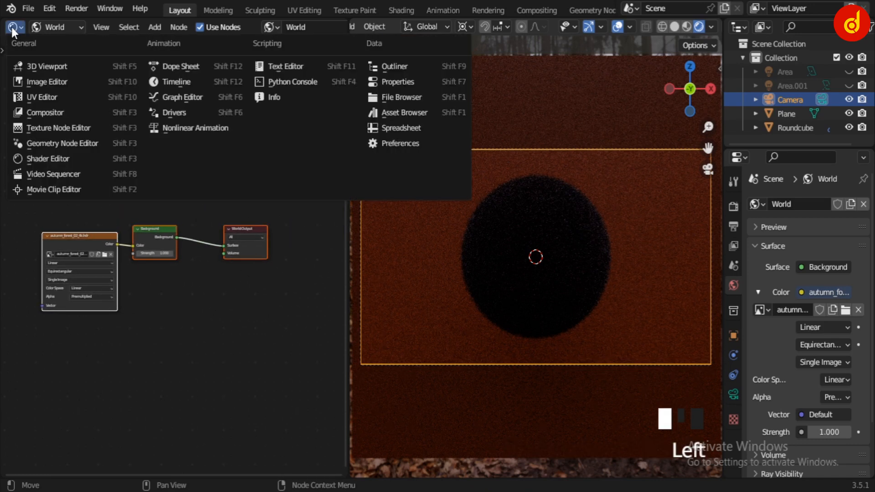
{"action": "left_click", "coordinate": [30, 64]}
{"action": "scroll", "coordinate": [278, 326], "scroll_direction": "down", "scroll_amount": 4}
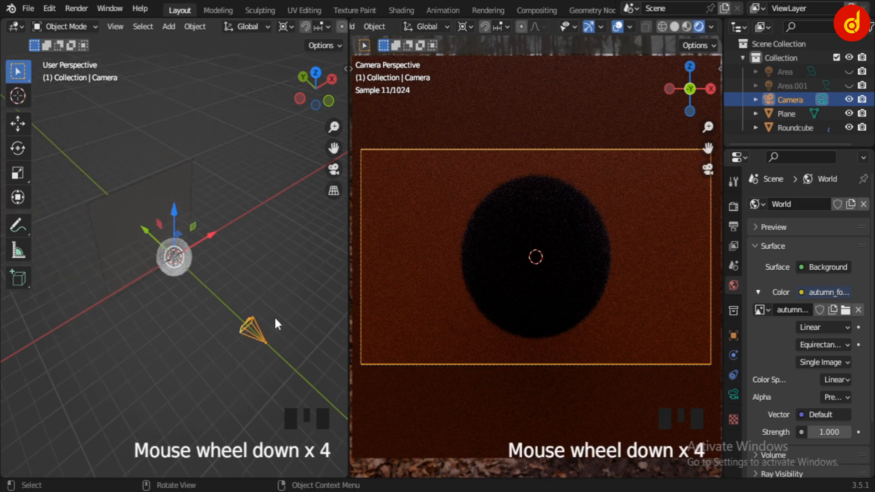
{"action": "middle_click_drag", "start_coordinate": [190, 330], "coordinate": [210, 300]}
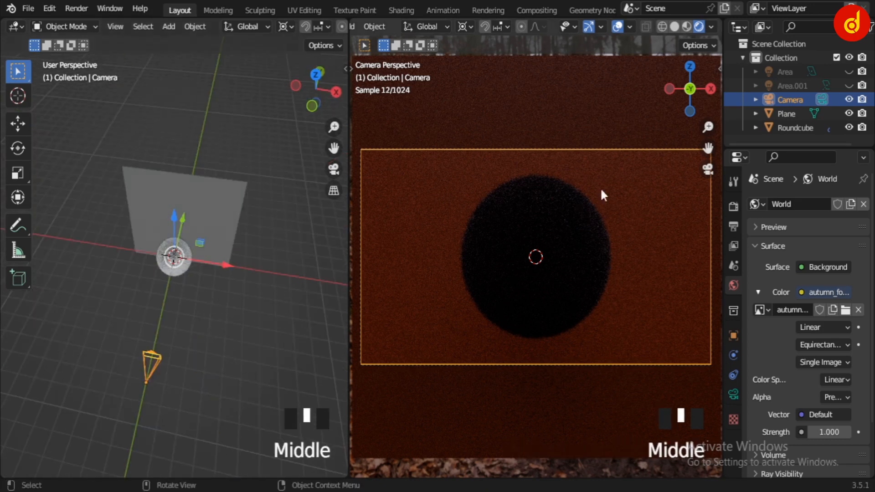
Unhide the Area light behind the ball, select it and open its light settings.
{"action": "left_click", "coordinate": [849, 71]}
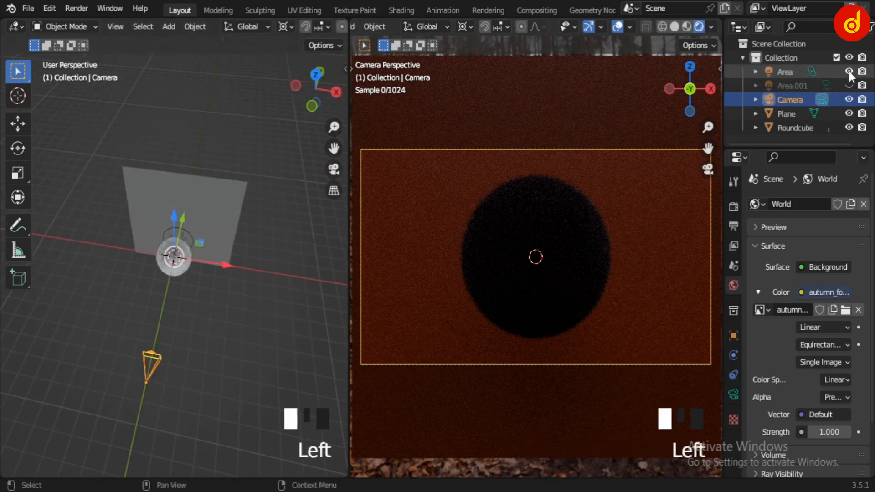
{"action": "mouse_move", "coordinate": [148, 253]}
{"action": "middle_mouse_down"}
{"action": "mouse_move", "coordinate": [238, 227]}
{"action": "mouse_move", "coordinate": [137, 246]}
{"action": "middle_mouse_up"}
{"action": "scroll", "coordinate": [148, 246], "scroll_direction": "up", "scroll_amount": 4}
{"action": "left_click", "coordinate": [126, 253]}
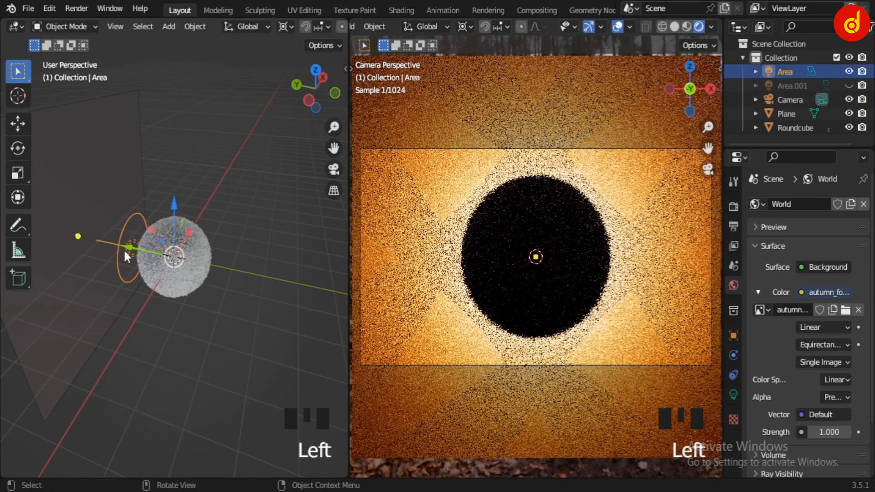
{"action": "scroll", "coordinate": [187, 300], "scroll_direction": "down", "scroll_amount": 1}
{"action": "left_click", "coordinate": [732, 394]}
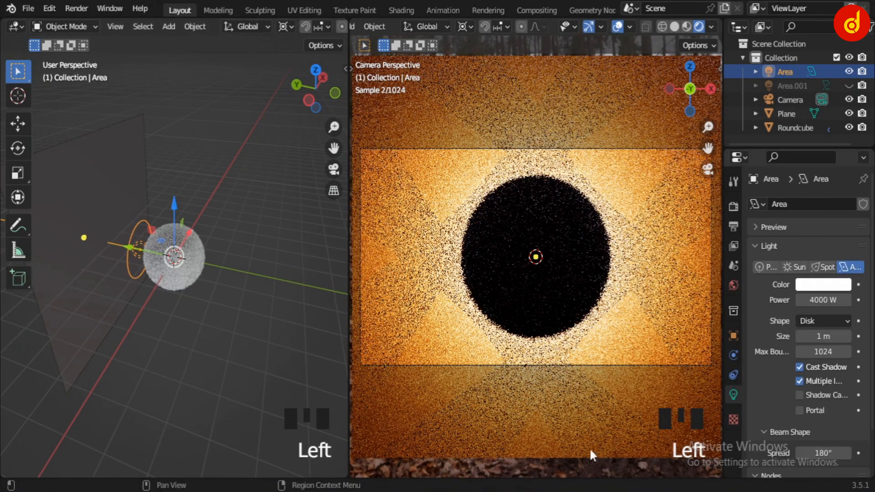
Unhide and select the Area.001 light, showing it without the Area light before making both lights visible.
{"action": "middle_click_drag", "start_coordinate": [136, 323], "coordinate": [105, 319]}
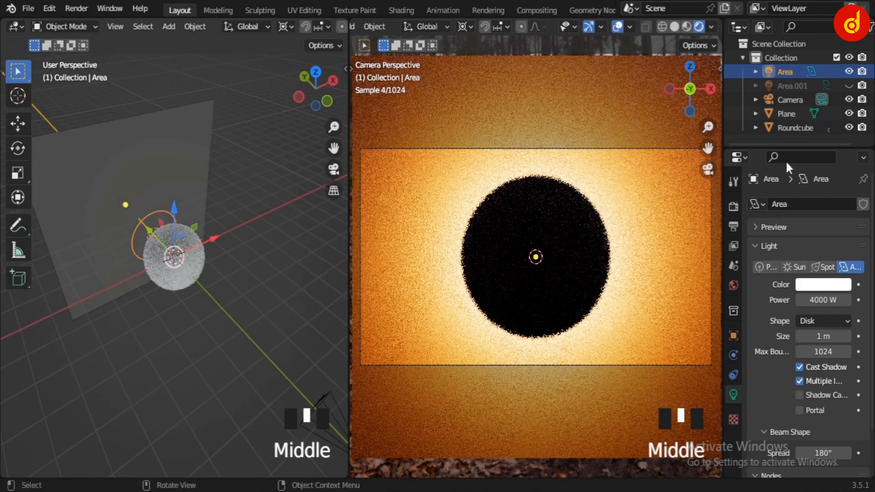
{"action": "left_click", "coordinate": [848, 85]}
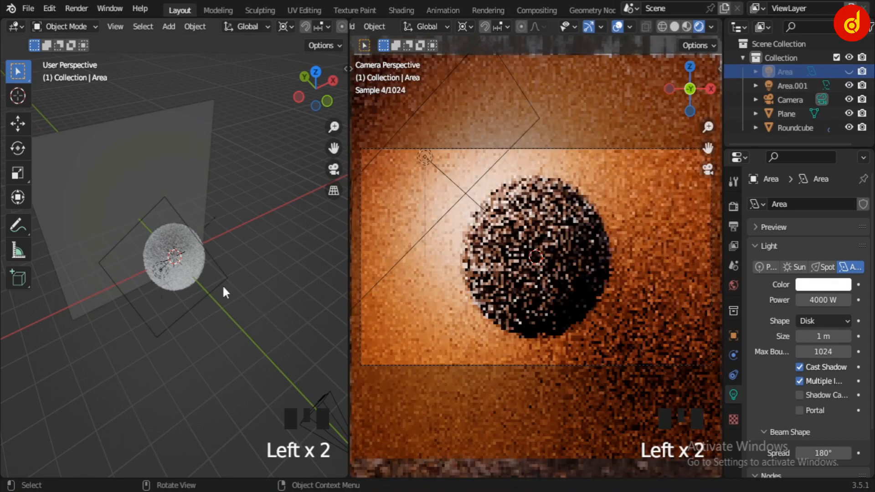
{"action": "left_click", "coordinate": [222, 284]}
{"action": "middle_click_drag", "start_coordinate": [247, 321], "coordinate": [337, 274]}
{"action": "left_click", "coordinate": [849, 71]}
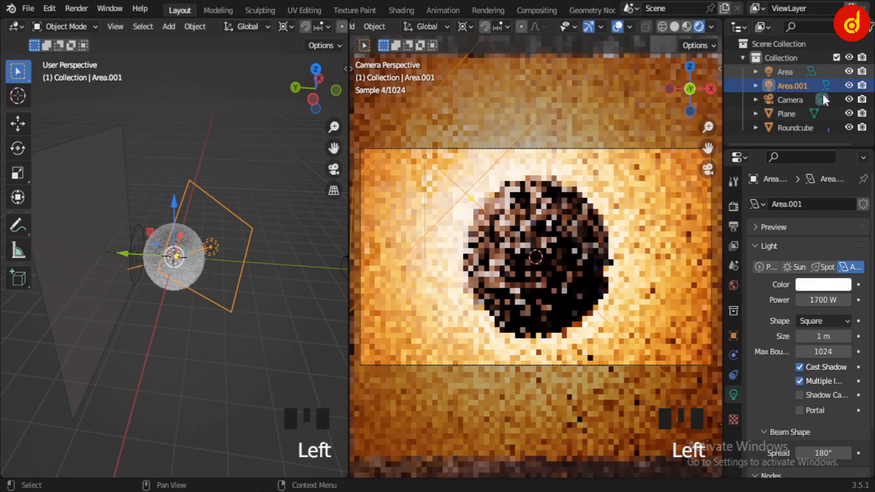
{"action": "middle_click_drag", "start_coordinate": [158, 331], "coordinate": [121, 313]}
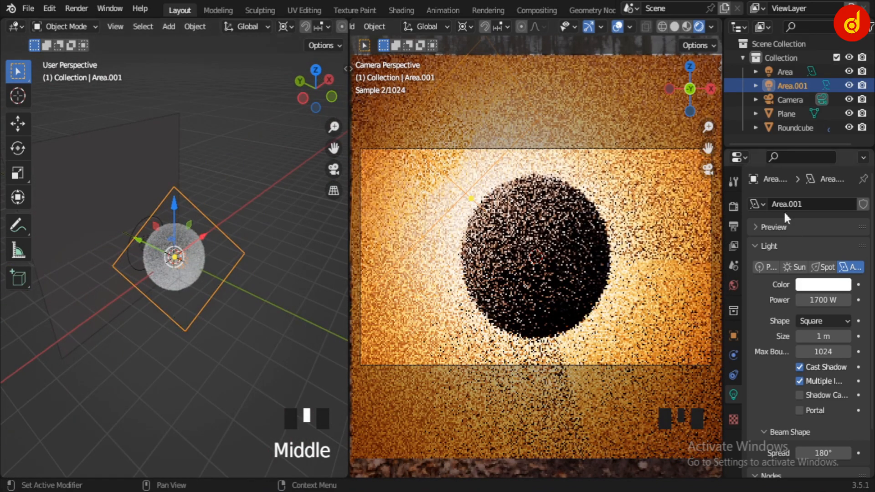
Review the Color Management settings in the render properties, including the available Look options.
{"action": "left_click", "coordinate": [733, 207]}
{"action": "scroll", "coordinate": [867, 302], "scroll_direction": "down", "scroll_amount": 14}
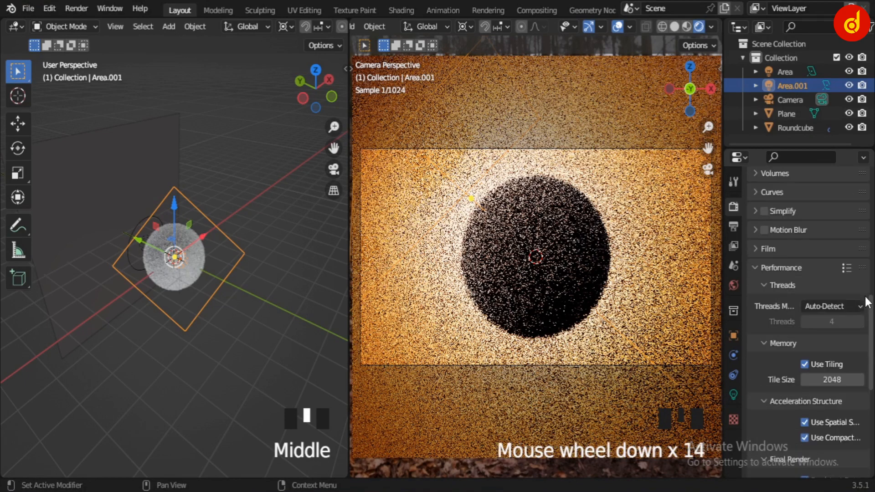
{"action": "scroll", "coordinate": [867, 302], "scroll_direction": "down", "scroll_amount": 14}
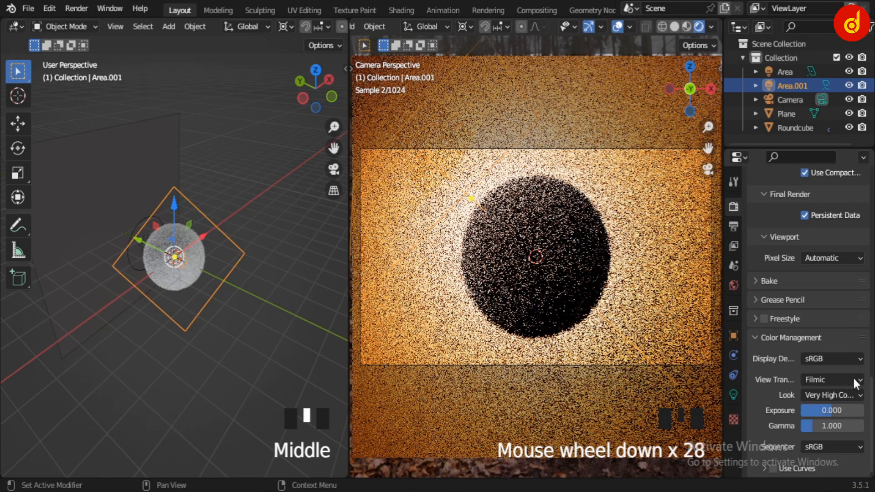
{"action": "left_click", "coordinate": [838, 393]}
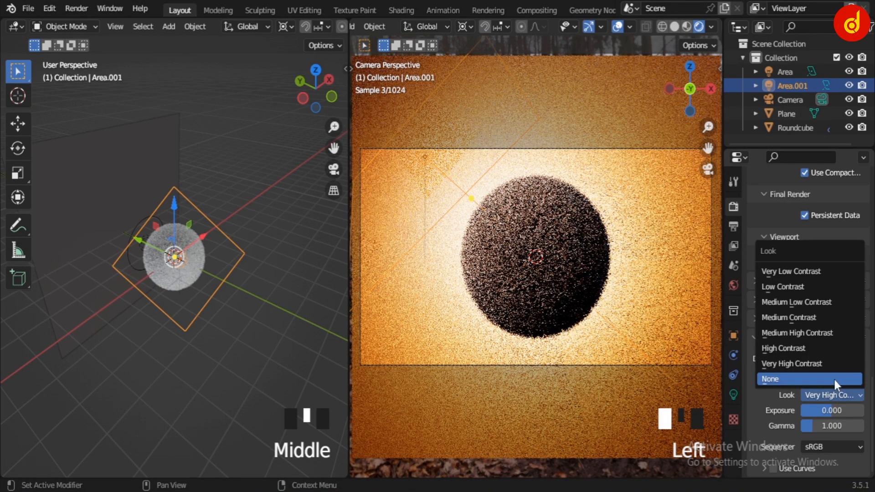
{"action": "left_click", "coordinate": [832, 378]}
{"action": "left_click_drag", "start_coordinate": [837, 393], "coordinate": [835, 357]}
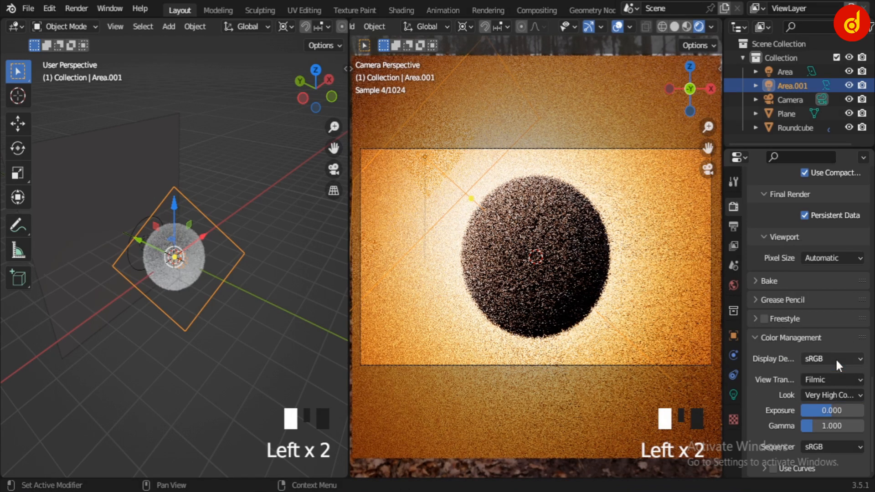
Switch to the Modeling workspace and view the ball and backdrop in Material Preview from an angle.
{"action": "left_click", "coordinate": [219, 9]}
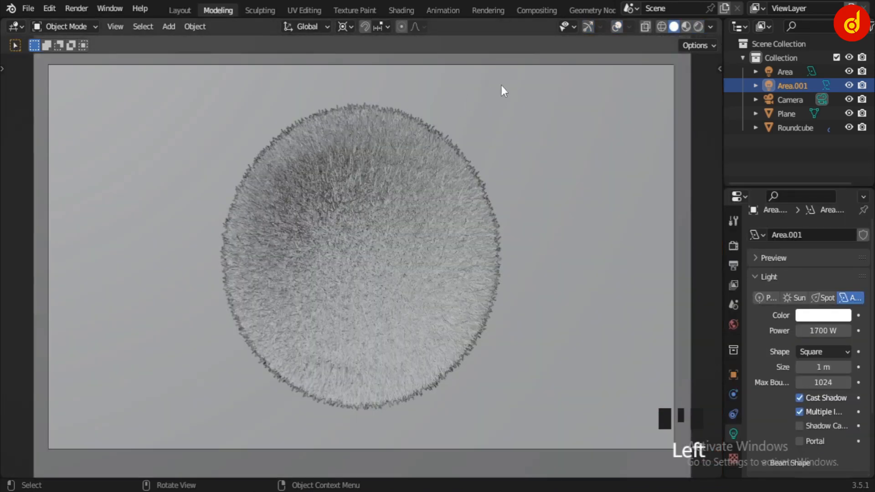
{"action": "left_click", "coordinate": [686, 27]}
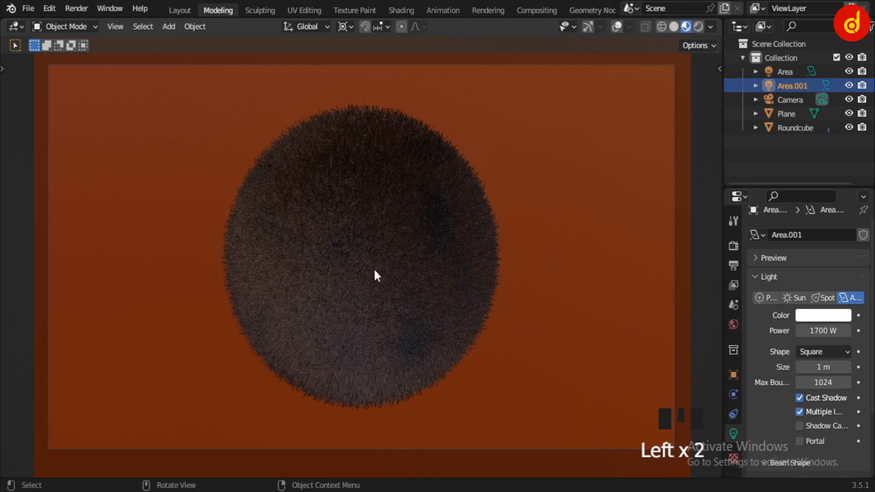
{"action": "middle_click_drag", "start_coordinate": [374, 267], "coordinate": [470, 291]}
{"action": "scroll", "coordinate": [471, 291], "scroll_direction": "down", "scroll_amount": 5}
Enable Scene World for the Material Preview shading and check the forest environment along with the World's surface settings.
{"action": "left_click", "coordinate": [710, 27]}
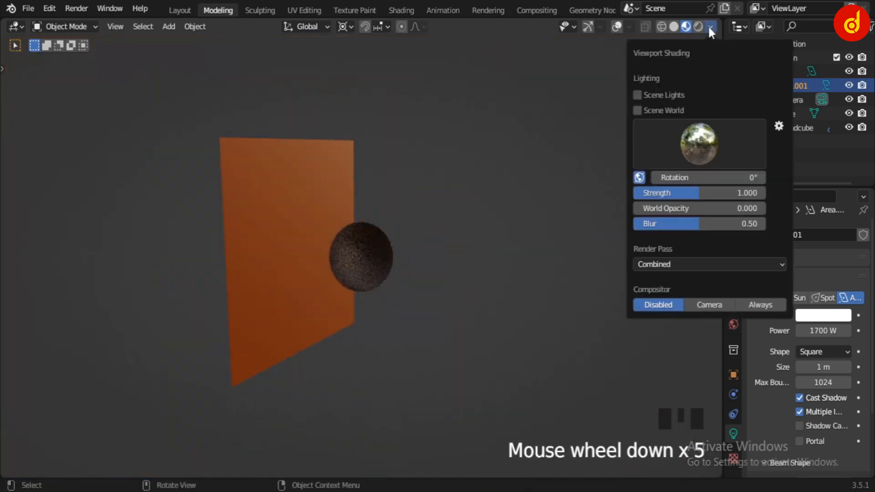
{"action": "left_click", "coordinate": [637, 111]}
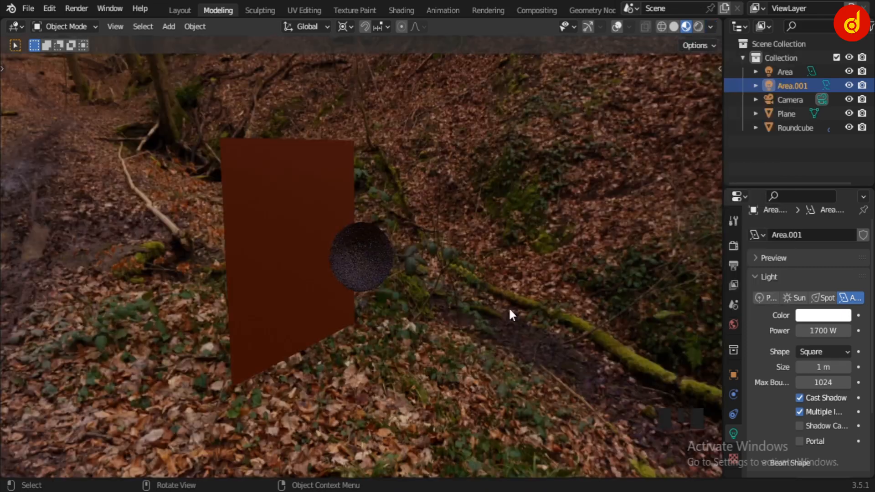
{"action": "middle_click_drag", "start_coordinate": [390, 305], "coordinate": [559, 315]}
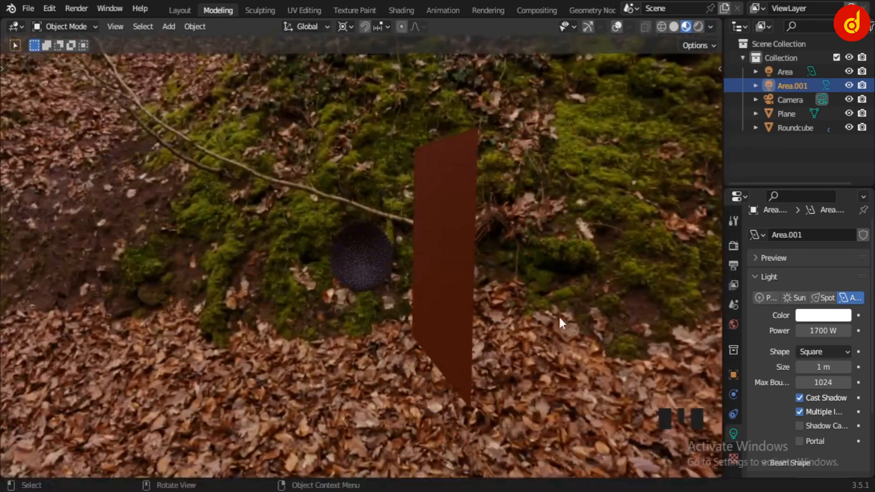
{"action": "left_click", "coordinate": [733, 324]}
{"action": "scroll", "coordinate": [803, 327], "scroll_direction": "down", "scroll_amount": 3}
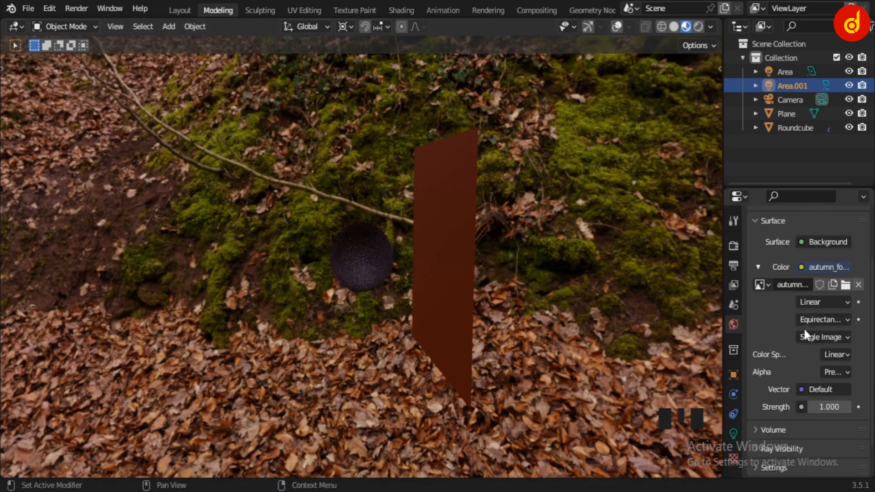
{"action": "mouse_move", "coordinate": [381, 318]}
{"action": "middle_mouse_down"}
{"action": "mouse_move", "coordinate": [460, 310]}
{"action": "mouse_move", "coordinate": [546, 327]}
{"action": "mouse_move", "coordinate": [574, 300]}
{"action": "middle_mouse_up"}
Enable Scene Lights for the Material Preview shading and inspect the lit furry ball up close.
{"action": "left_click", "coordinate": [709, 26]}
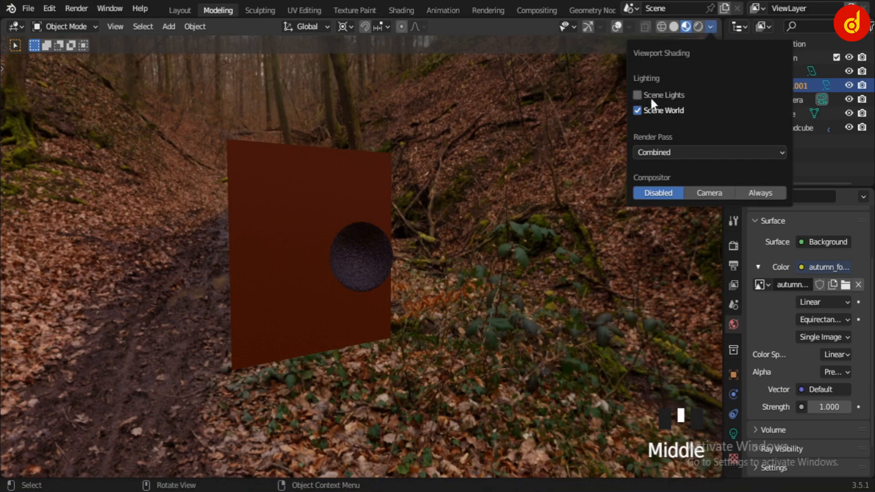
{"action": "left_click", "coordinate": [638, 95]}
{"action": "mouse_move", "coordinate": [565, 144]}
{"action": "middle_mouse_down"}
{"action": "mouse_move", "coordinate": [394, 272]}
{"action": "mouse_move", "coordinate": [359, 285]}
{"action": "mouse_move", "coordinate": [451, 297]}
{"action": "middle_mouse_up"}
{"action": "scroll", "coordinate": [451, 297], "scroll_direction": "up", "scroll_amount": 4}
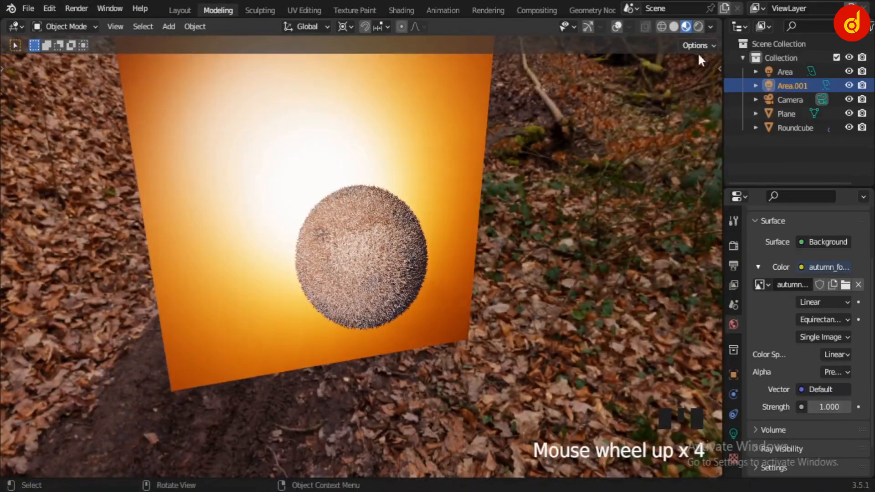
Look through the camera and disable Scene Lights and Scene World for the Material Preview shading.
{"action": "key", "text": "KP_0"}
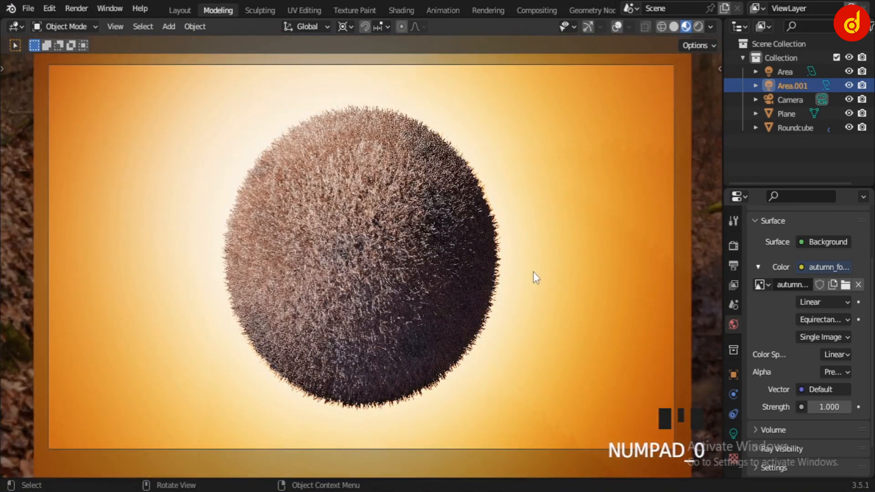
{"action": "left_click", "coordinate": [710, 26]}
{"action": "left_click", "coordinate": [637, 96]}
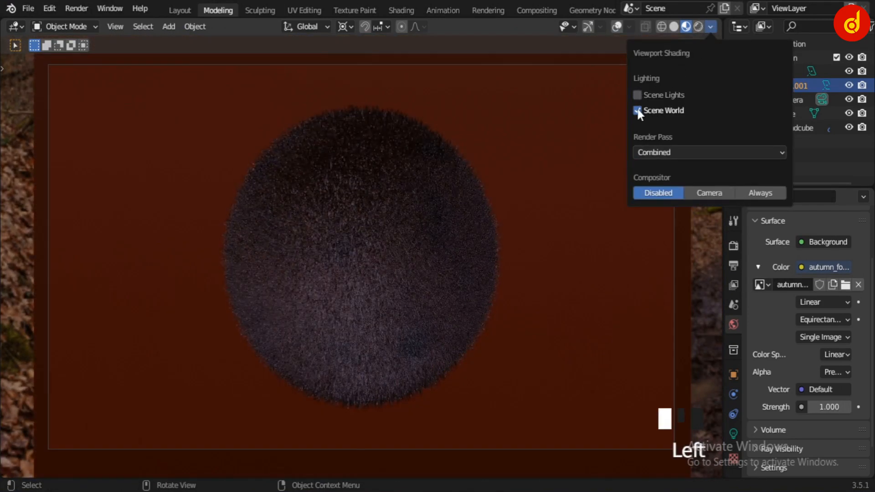
{"action": "left_click", "coordinate": [636, 109]}
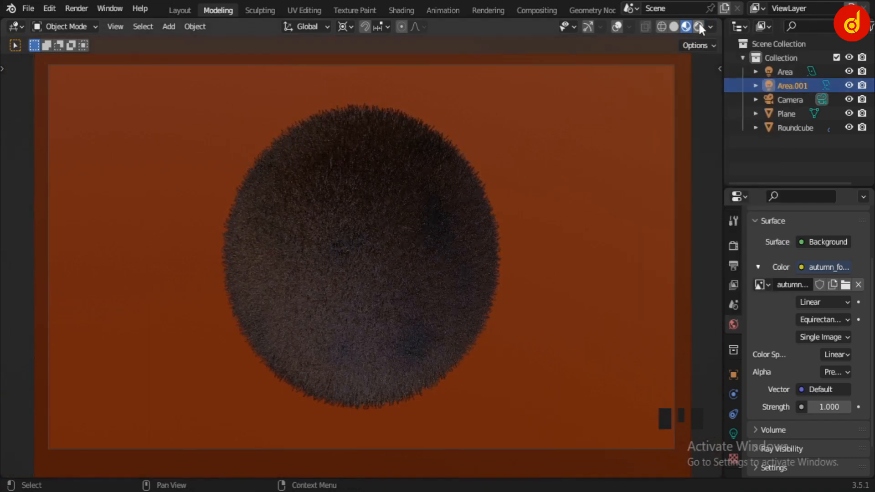
Switch the viewport to Rendered shading and review the Cycles sampling and Color Management settings, collapsing the Light Paths section.
{"action": "left_click", "coordinate": [697, 21]}
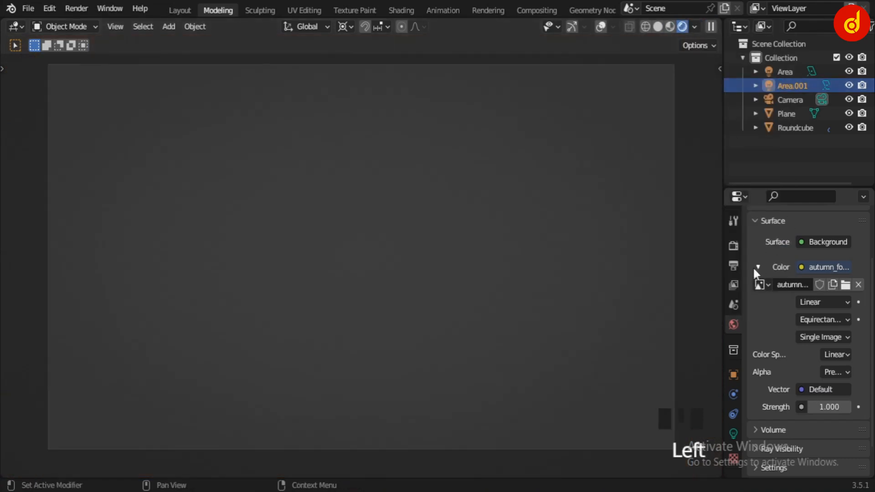
{"action": "left_click", "coordinate": [733, 245]}
{"action": "scroll", "coordinate": [852, 251], "scroll_direction": "up", "scroll_amount": 4}
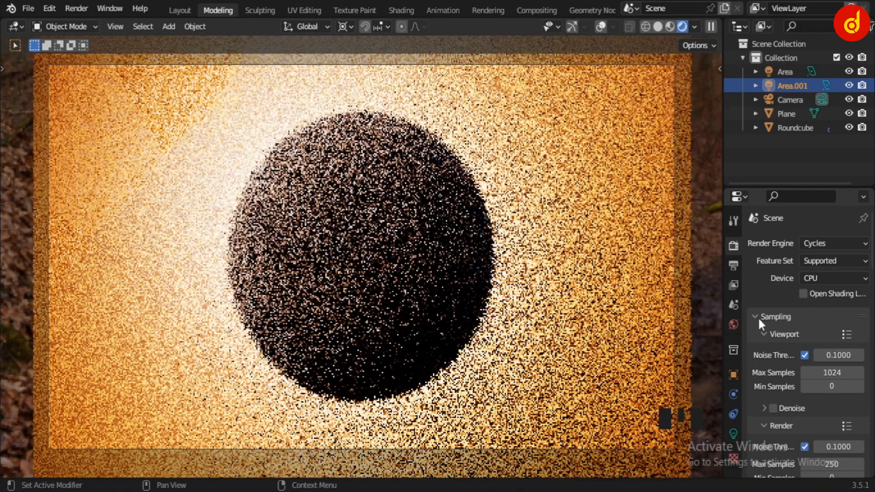
{"action": "scroll", "coordinate": [758, 340], "scroll_direction": "down", "scroll_amount": 7}
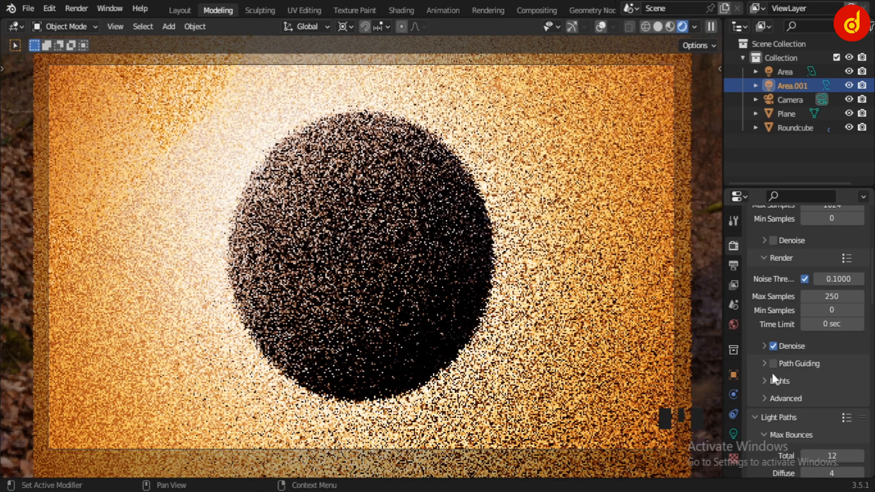
{"action": "left_click", "coordinate": [759, 417]}
{"action": "scroll", "coordinate": [757, 417], "scroll_direction": "down", "scroll_amount": 6}
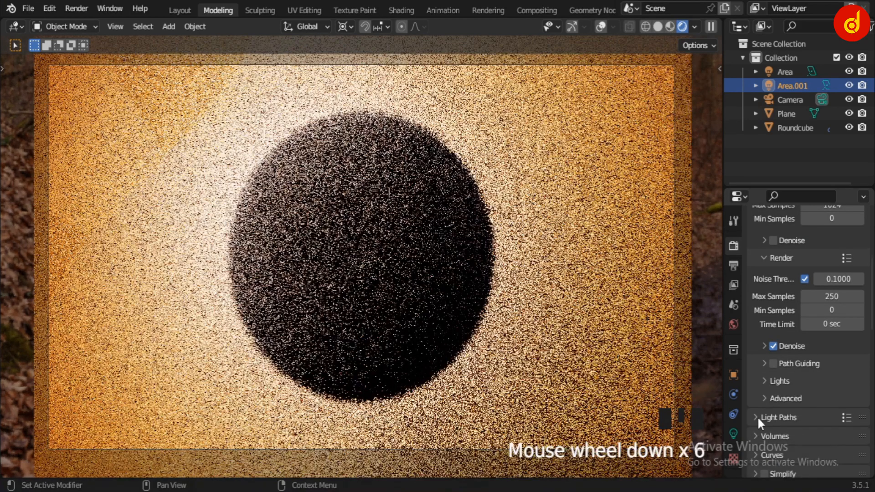
{"action": "scroll", "coordinate": [756, 417], "scroll_direction": "down", "scroll_amount": 6}
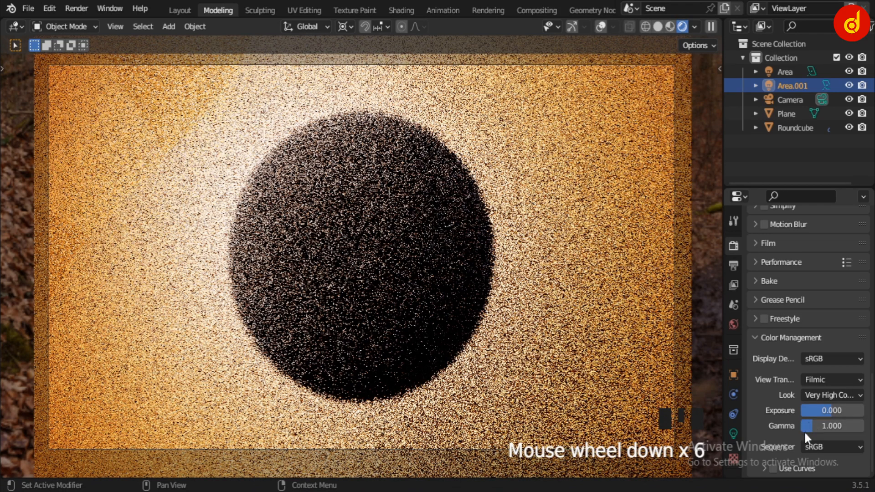
{"action": "scroll", "coordinate": [803, 430], "scroll_direction": "down", "scroll_amount": 2}
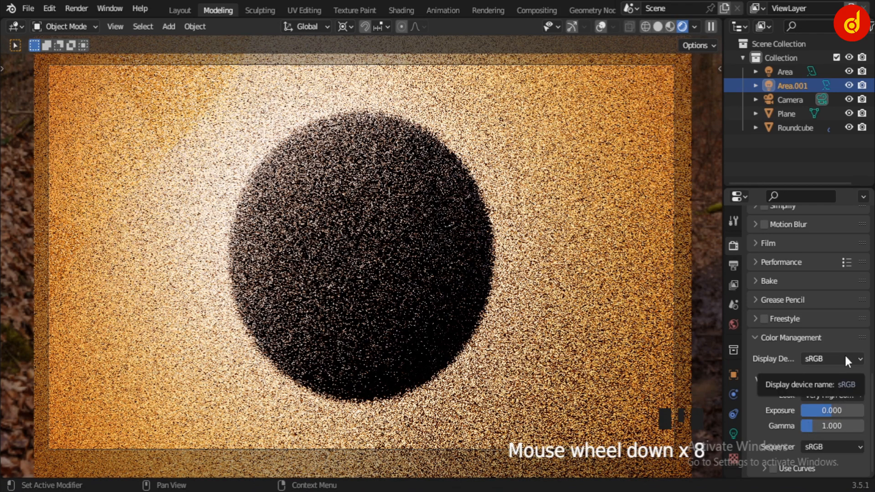
Toggle the viewport overlays and gizmos on and off over the rendered camera view.
{"action": "left_click", "coordinate": [600, 28]}
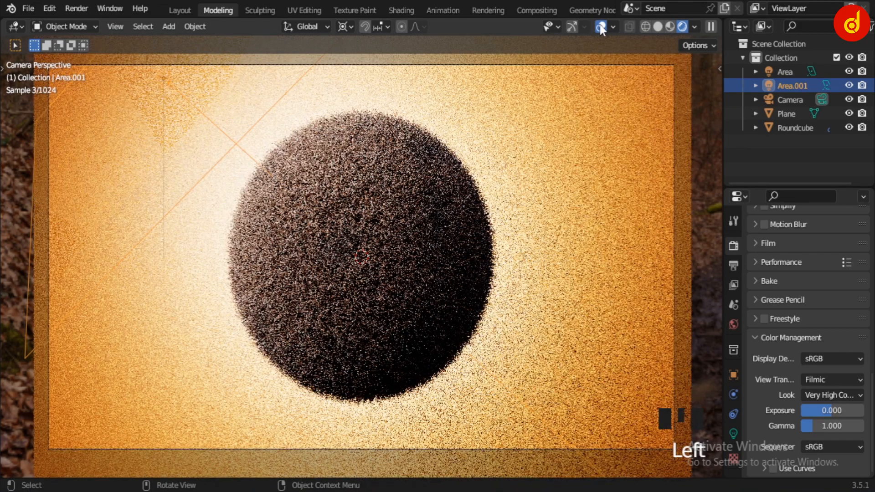
{"action": "left_click", "coordinate": [569, 26]}
{"action": "left_click", "coordinate": [568, 25]}
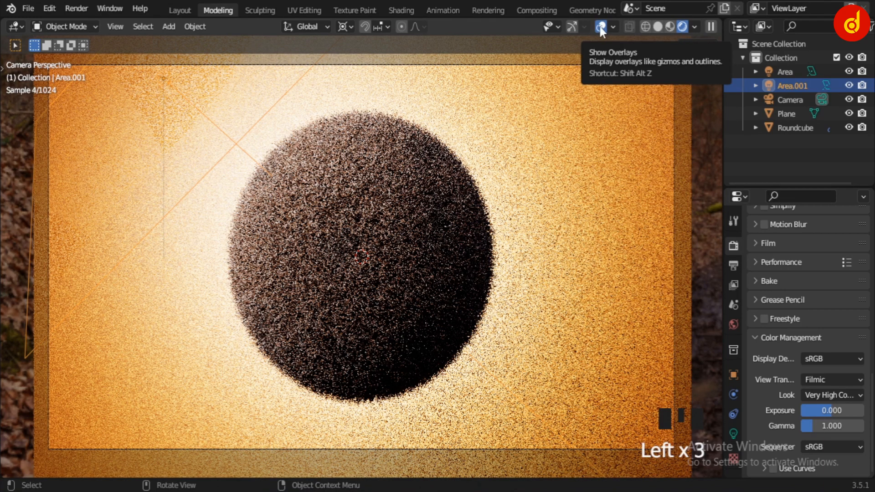
{"action": "left_click", "coordinate": [600, 26]}
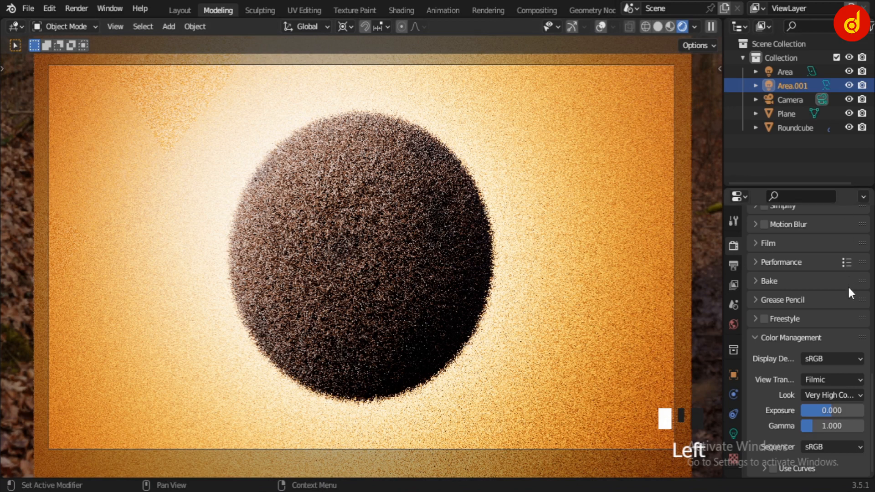
{"action": "scroll", "coordinate": [847, 285], "scroll_direction": "up", "scroll_amount": 8}
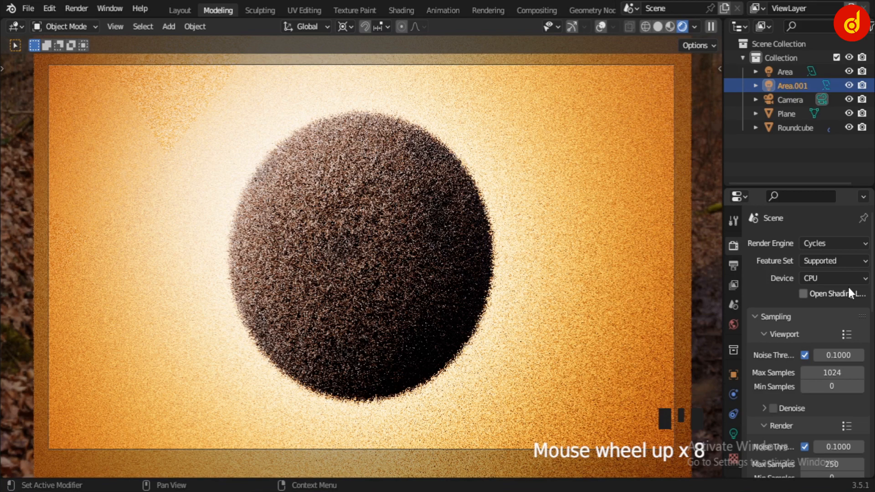
{"action": "scroll", "coordinate": [848, 290], "scroll_direction": "up", "scroll_amount": 14}
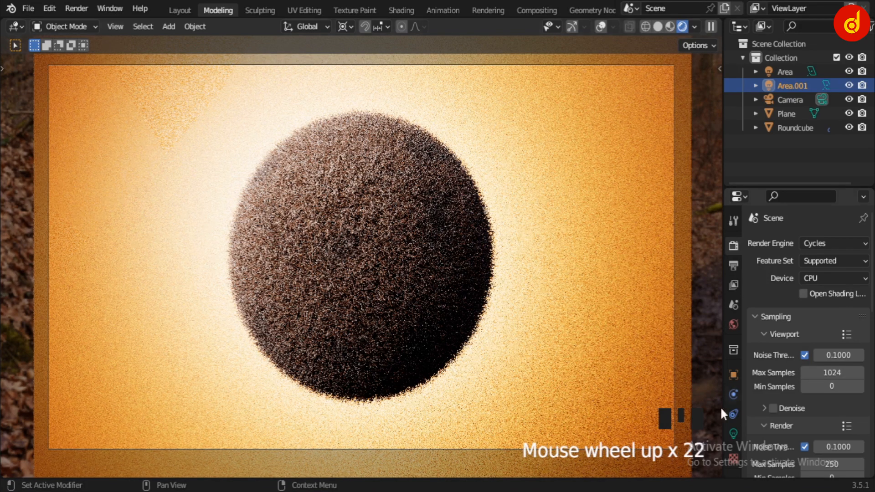